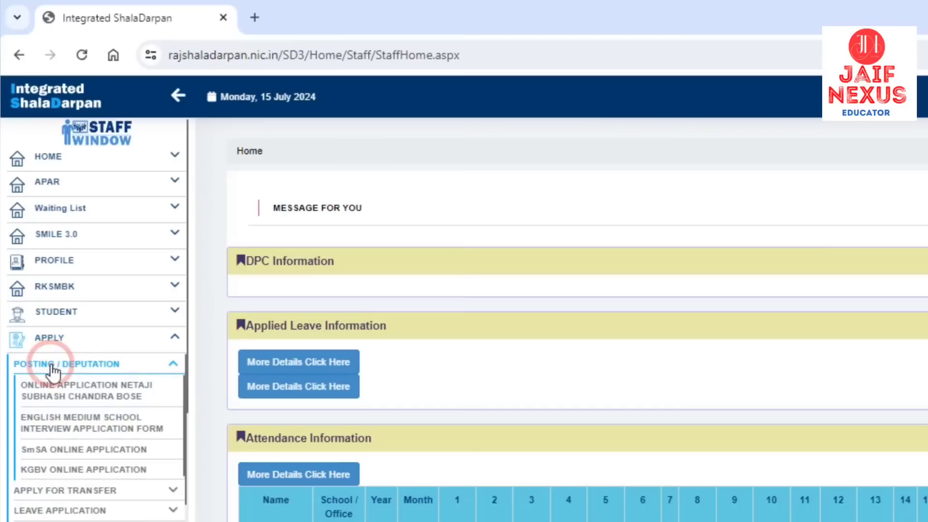
# Open the English Medium School Interview application form and answer No to being already posted in an English medium school
pyautogui.click(40, 419)
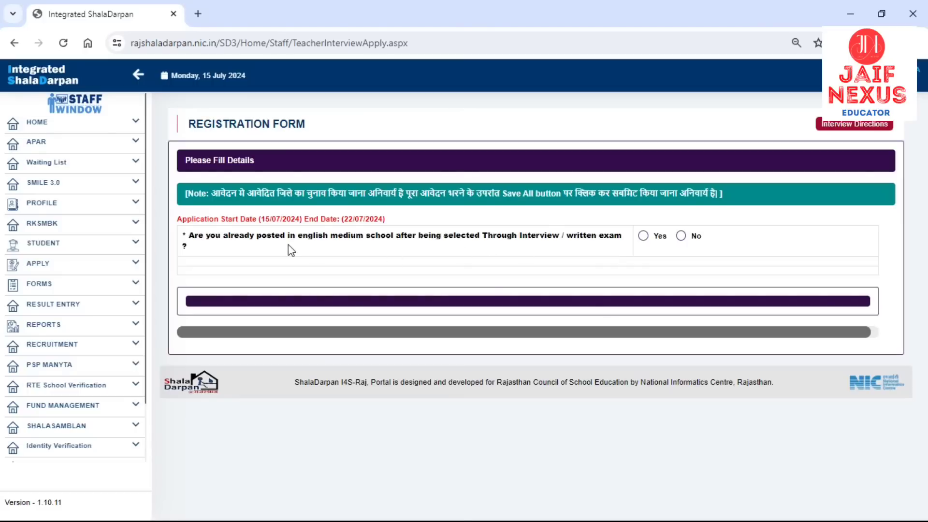
pyautogui.click(643, 236)
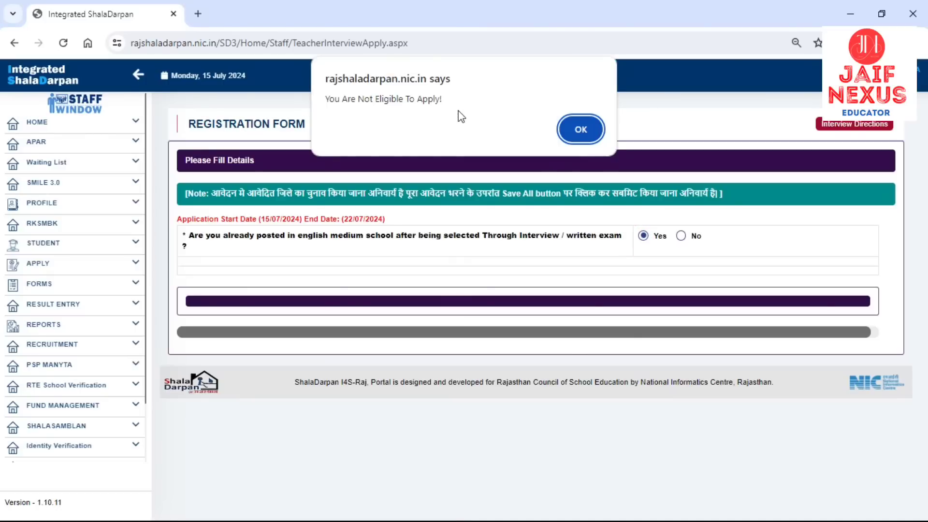
pyautogui.click(581, 129)
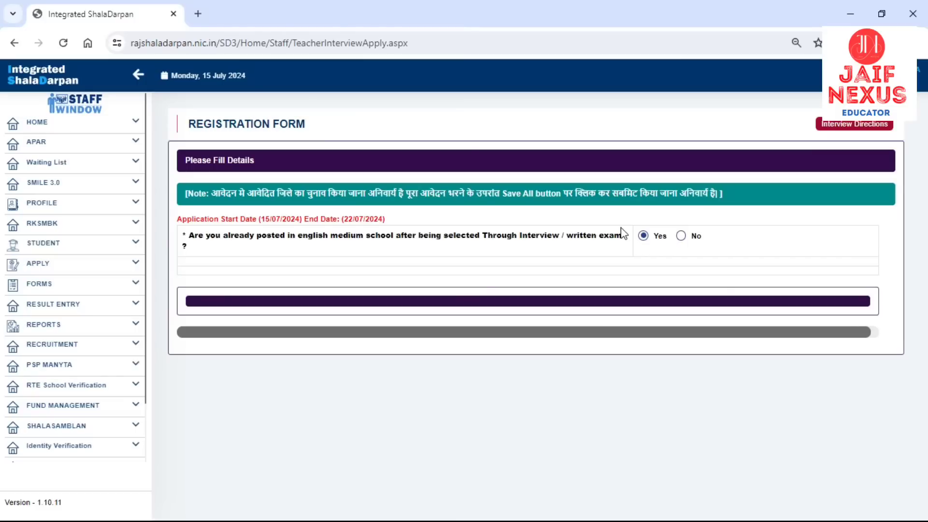
pyautogui.click(682, 236)
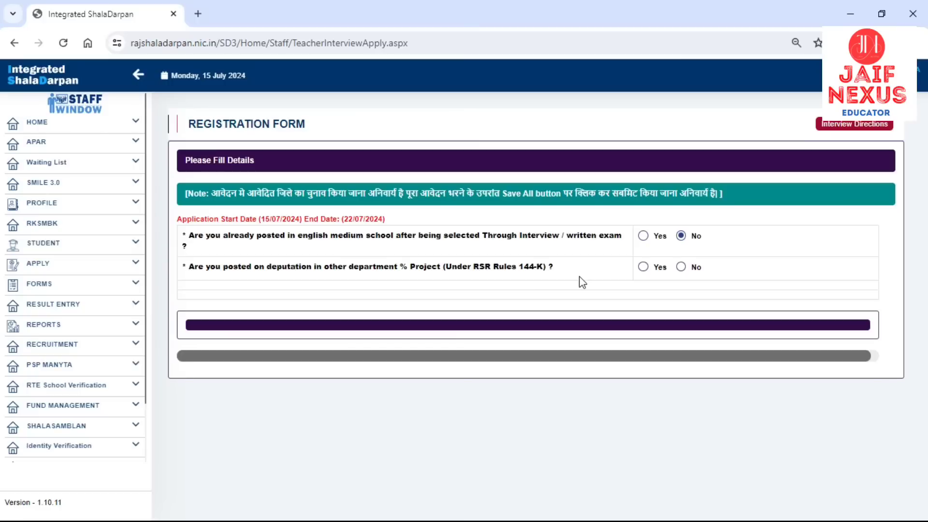
# Answer No to being posted on deputation in another department and No to being currently posted in a TSP area
pyautogui.click(646, 269)
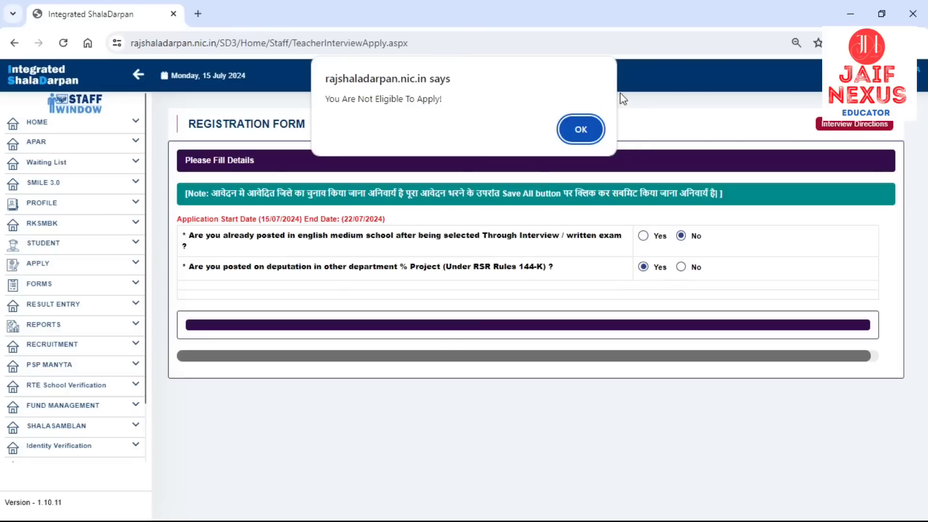
pyautogui.click(582, 130)
pyautogui.click(680, 267)
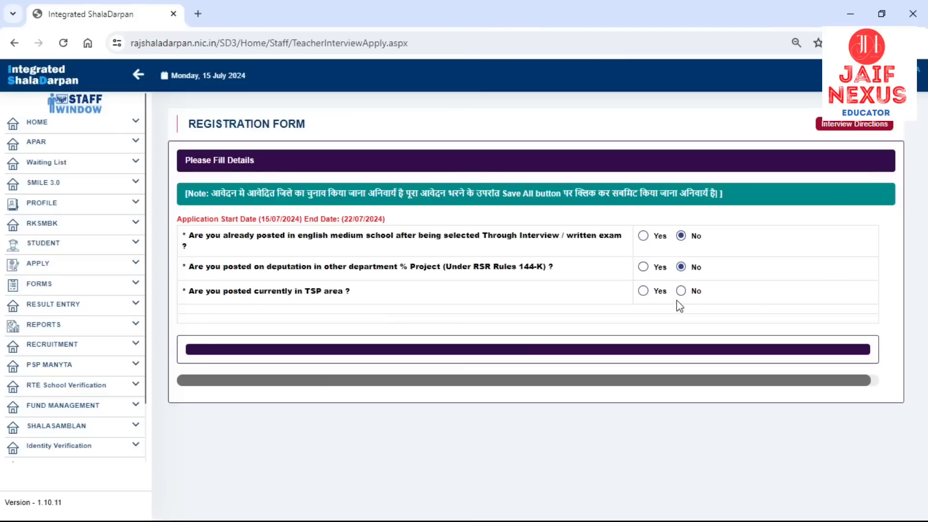
pyautogui.click(645, 292)
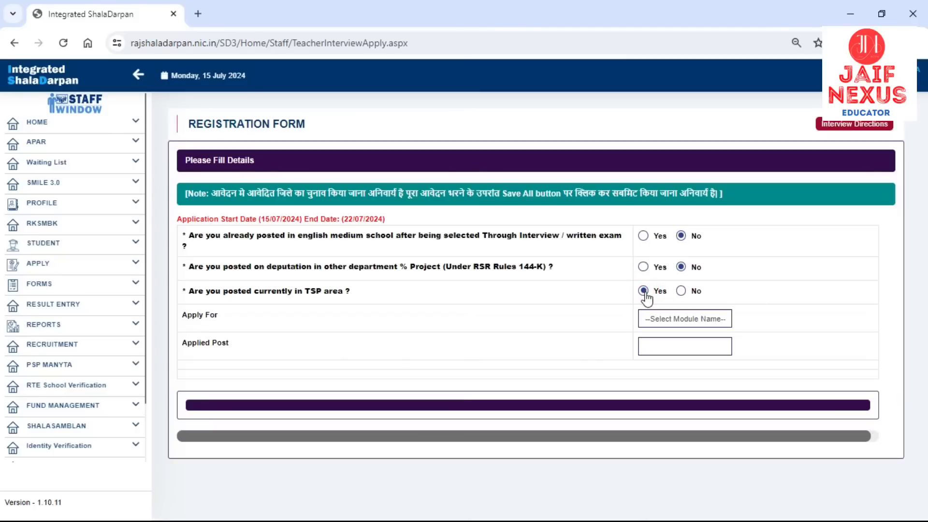
# Choose English Medium School Interview as the module to apply for and Teacher Level-1 as the applied post
pyautogui.click(668, 325)
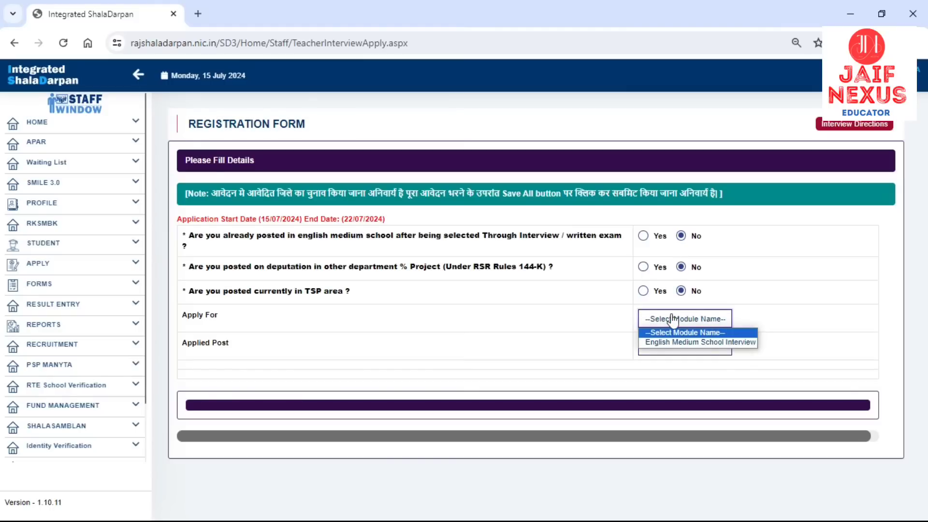
pyautogui.click(676, 342)
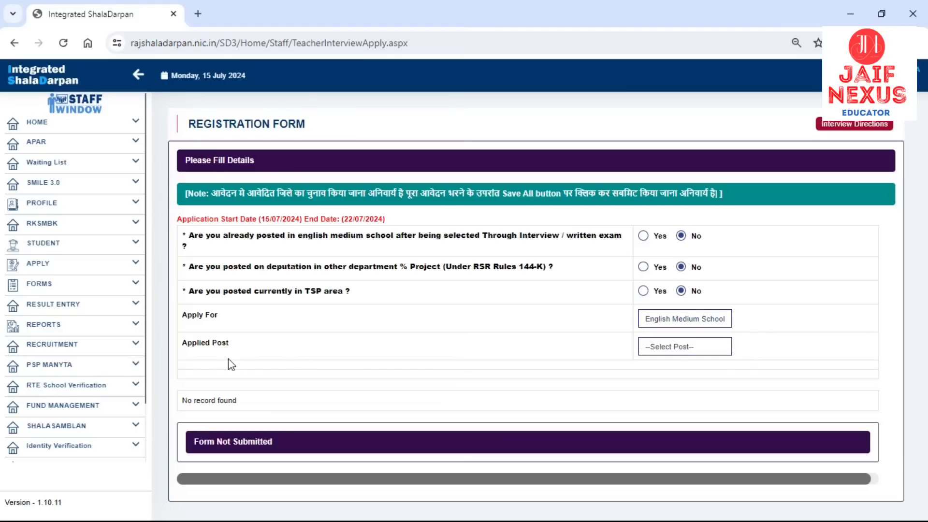
pyautogui.click(676, 355)
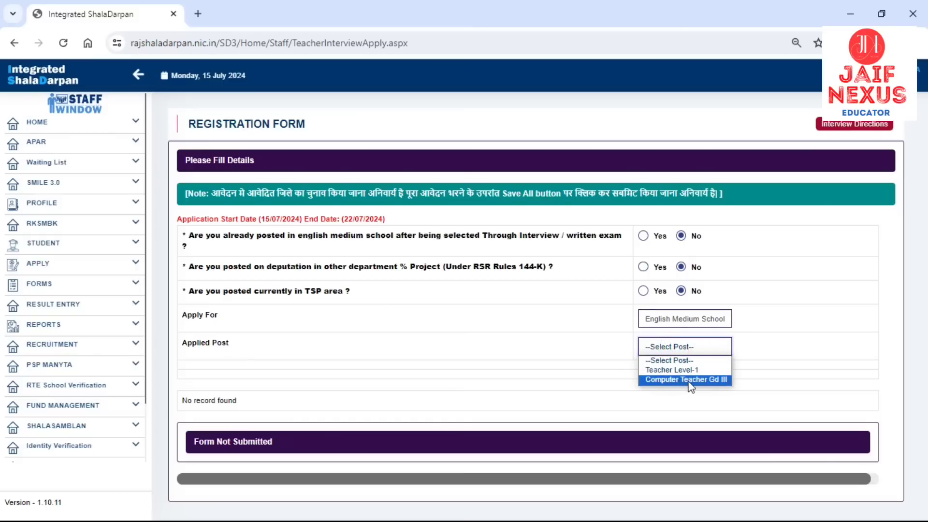
pyautogui.click(725, 380)
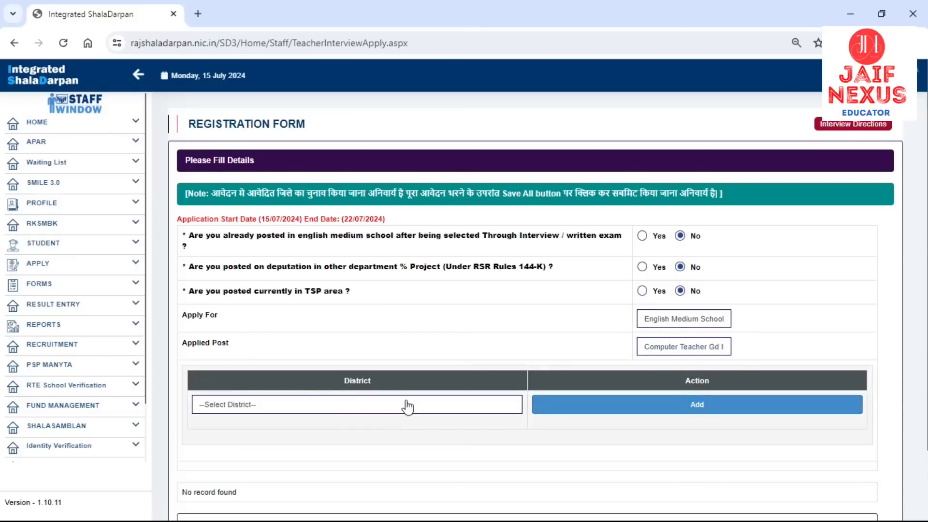
pyautogui.click(689, 355)
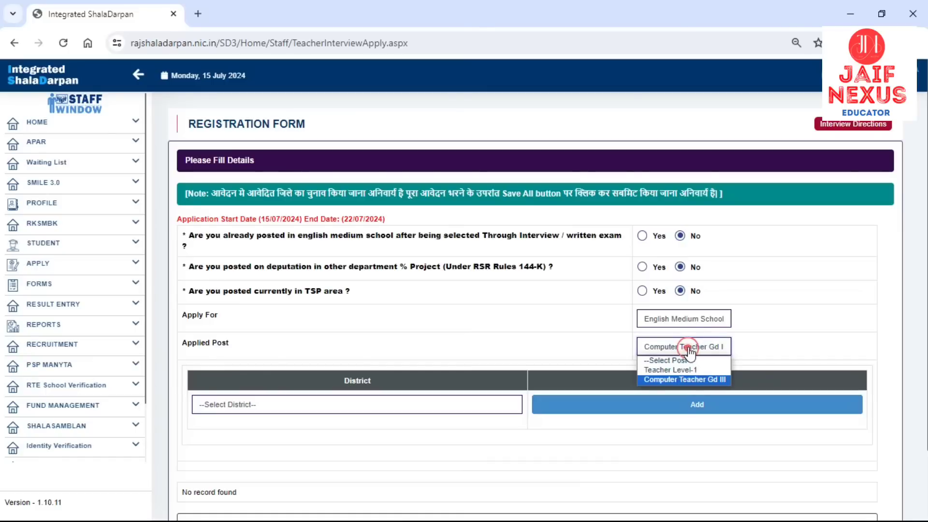
pyautogui.click(689, 368)
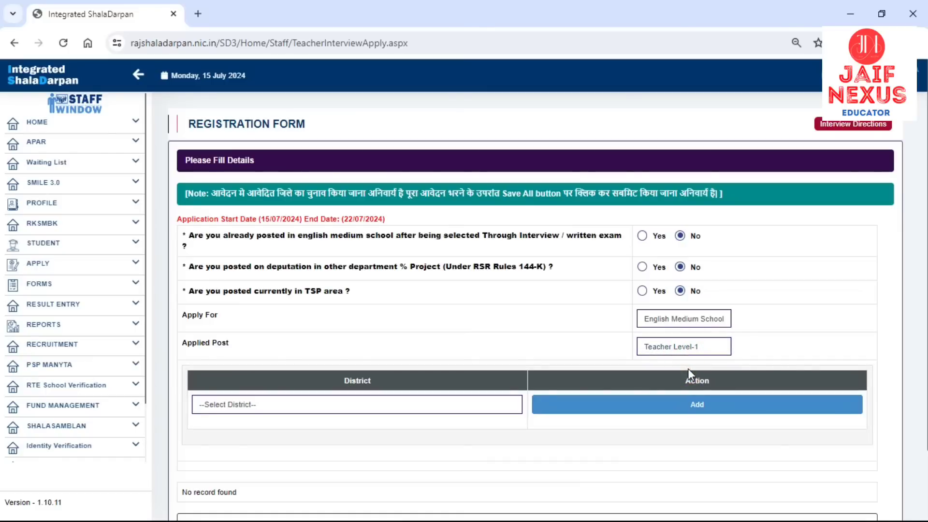
# Add SIKAR as the first applied district
pyautogui.click(362, 405)
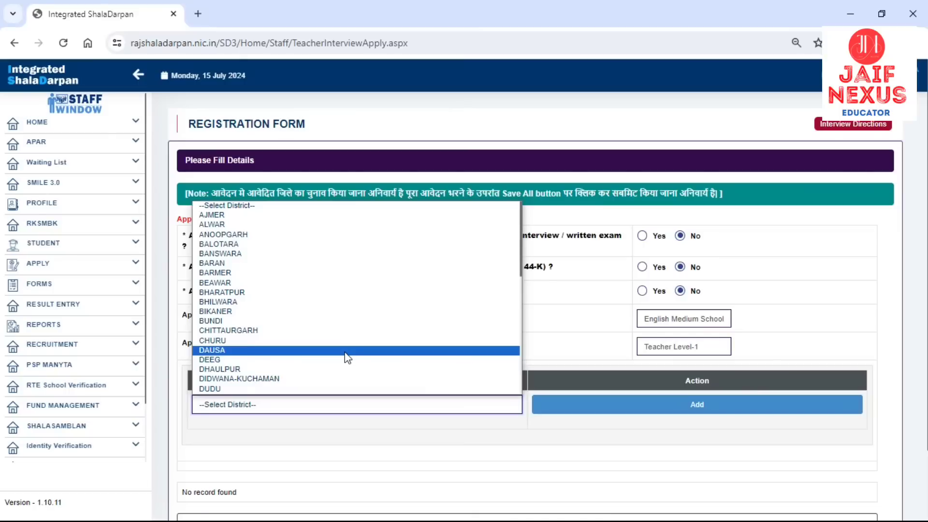
pyautogui.scroll(-3, 347, 358)
pyautogui.press('s')
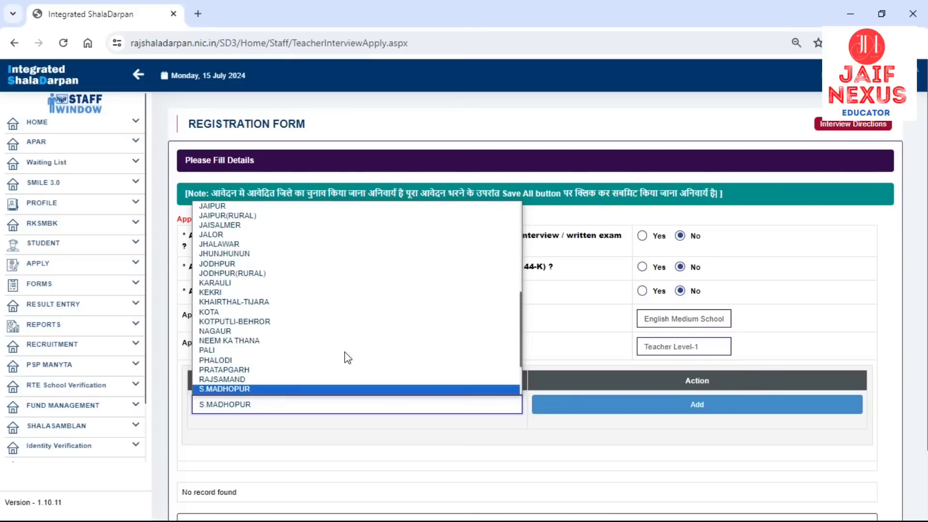
pyautogui.press('s')
pyautogui.press('s')
pyautogui.press('s')
pyautogui.press('s')
pyautogui.press('s')
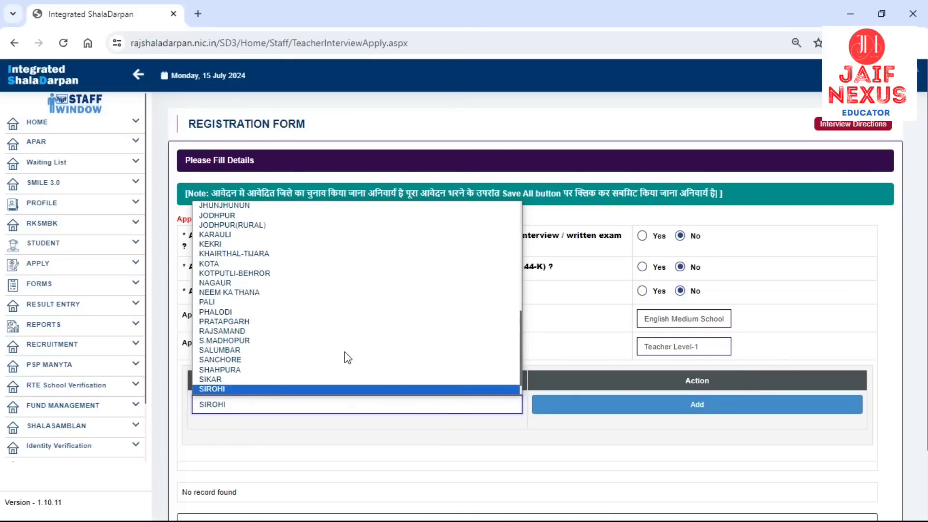
pyautogui.click(367, 379)
pyautogui.click(676, 409)
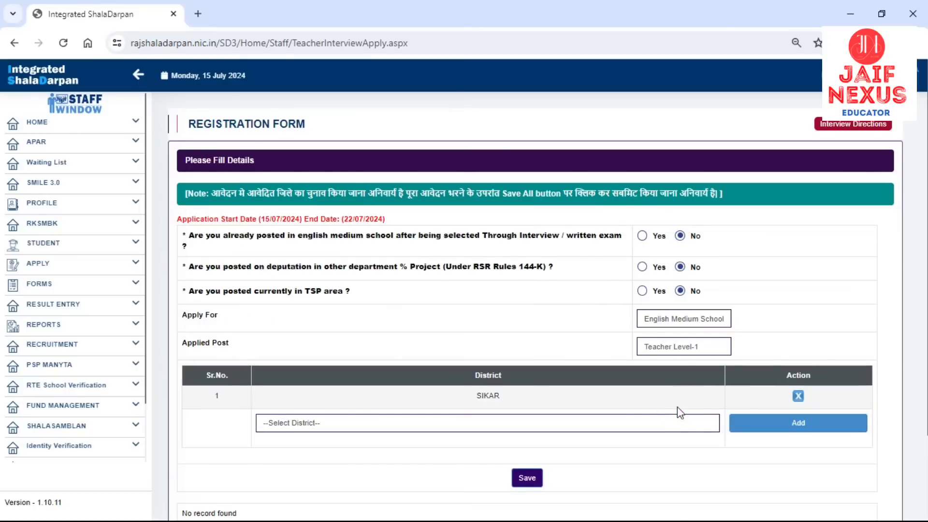
# Add JHUNJHUNUN as the second applied district
pyautogui.click(609, 419)
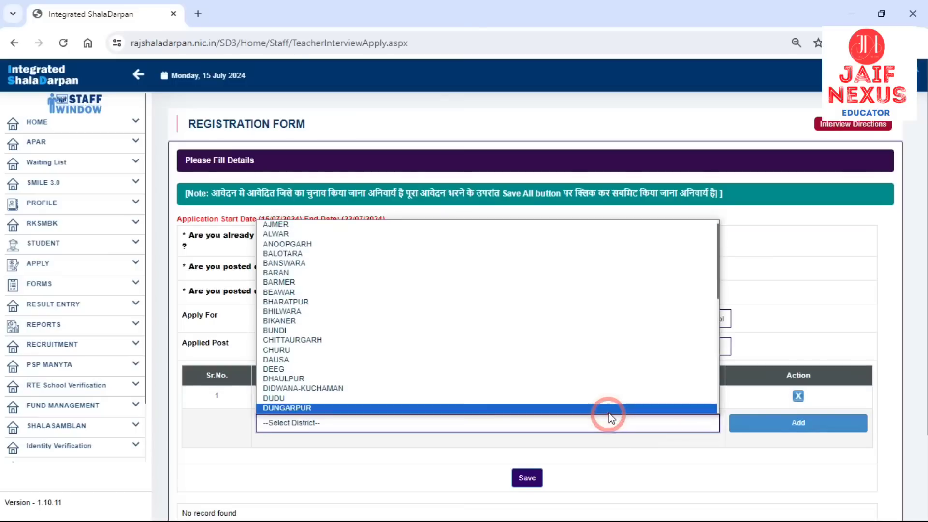
pyautogui.press('j')
pyautogui.press('h')
pyautogui.press('u')
pyautogui.press('Return')
pyautogui.click(748, 422)
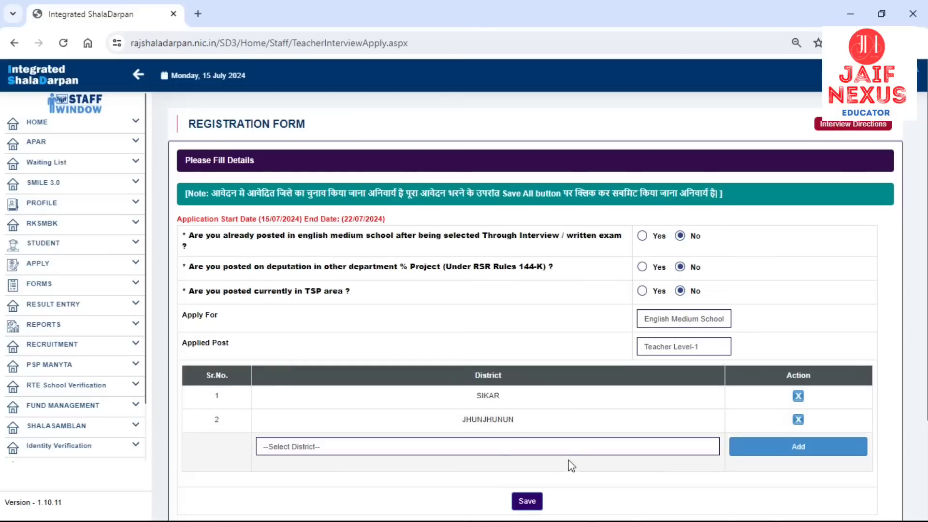
# Add CHURU as the third applied district
pyautogui.click(508, 446)
pyautogui.press('c')
pyautogui.press('h')
pyautogui.press('u')
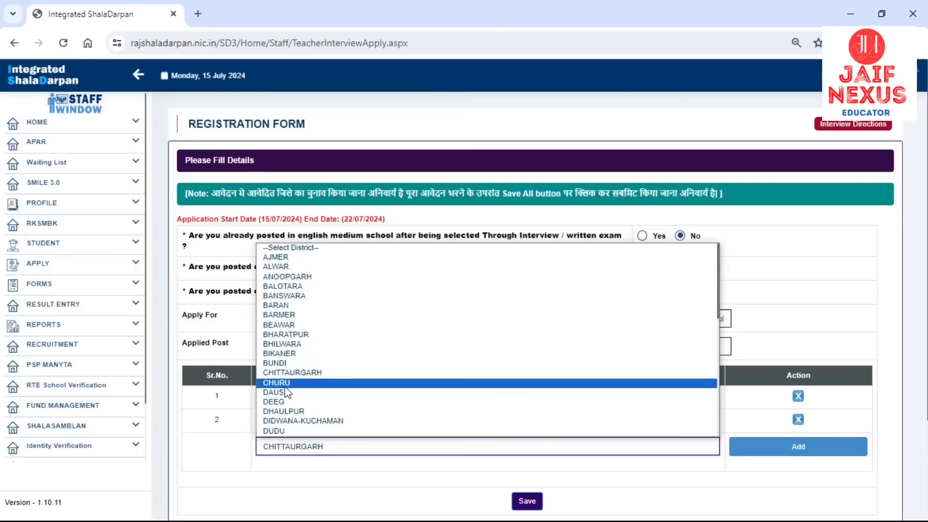
pyautogui.press('Return')
pyautogui.click(805, 450)
# Add NEEM KA THANA and DIDWANA-KUCHAMAN as the fourth and fifth applied districts
pyautogui.click(389, 468)
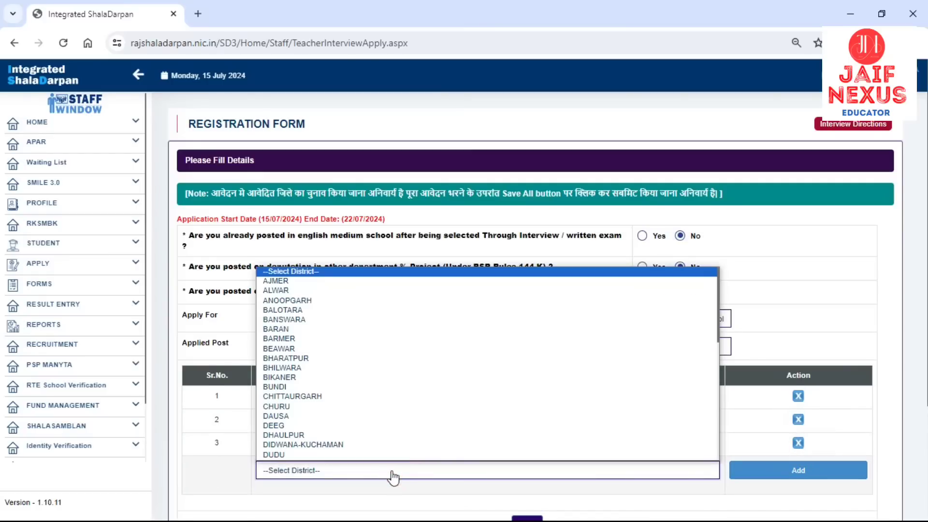
pyautogui.scroll(-10, 406, 425)
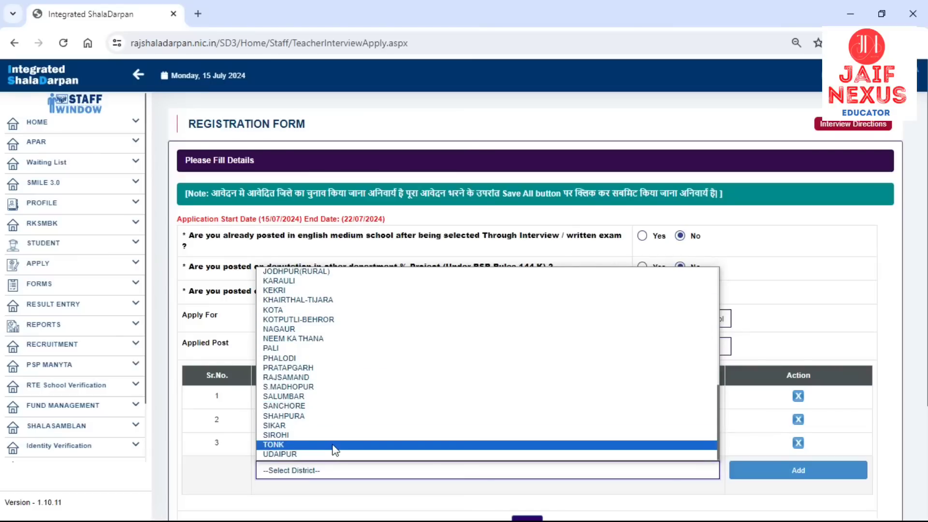
pyautogui.click(302, 338)
pyautogui.click(745, 472)
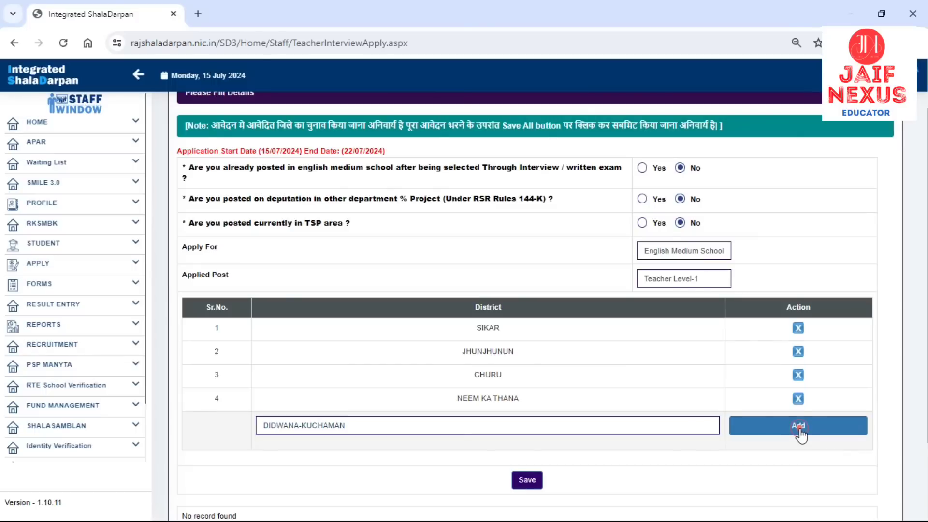
pyautogui.click(800, 431)
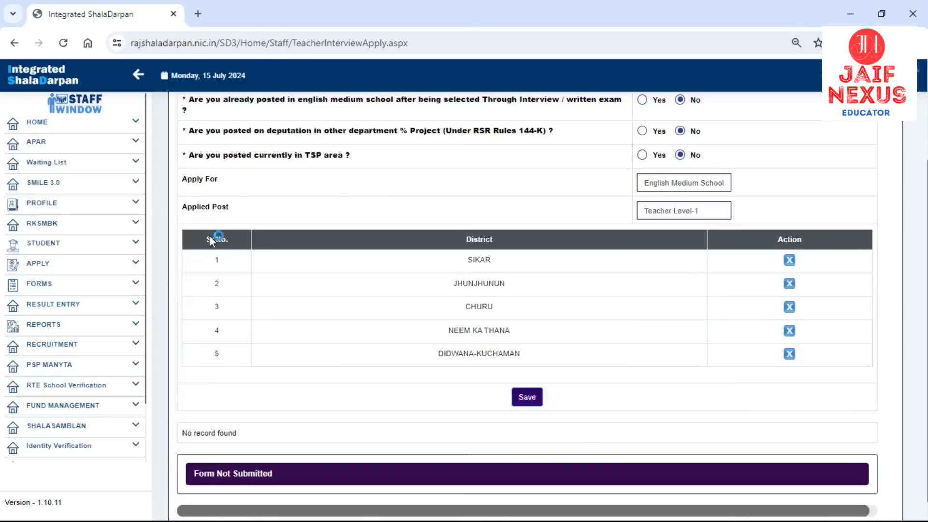
# Save the registration with its chosen districts and start the application for the saved record
pyautogui.click(528, 398)
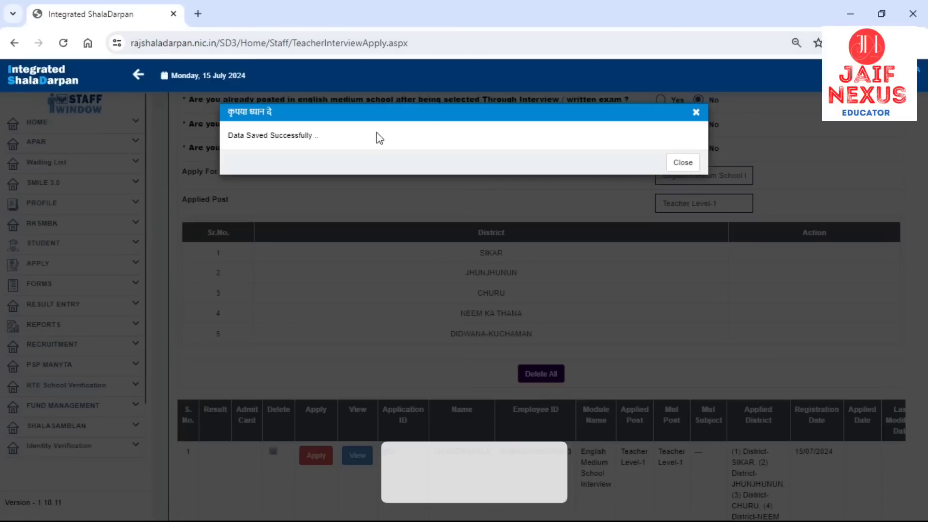
pyautogui.click(680, 165)
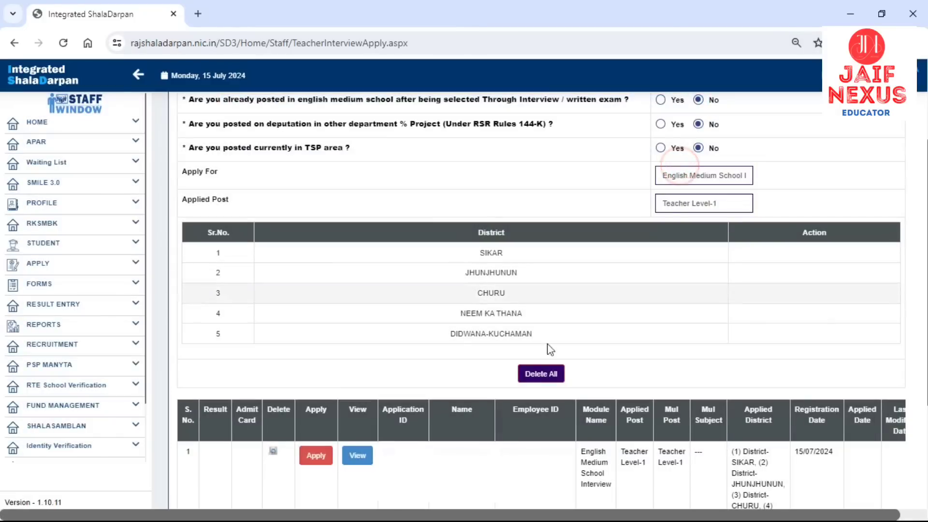
pyautogui.scroll(-3, 549, 348)
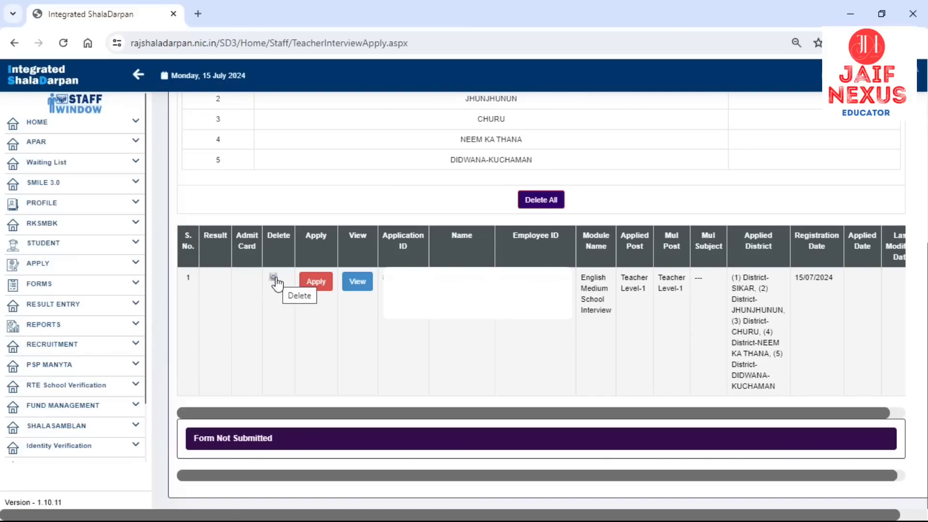
pyautogui.click(316, 281)
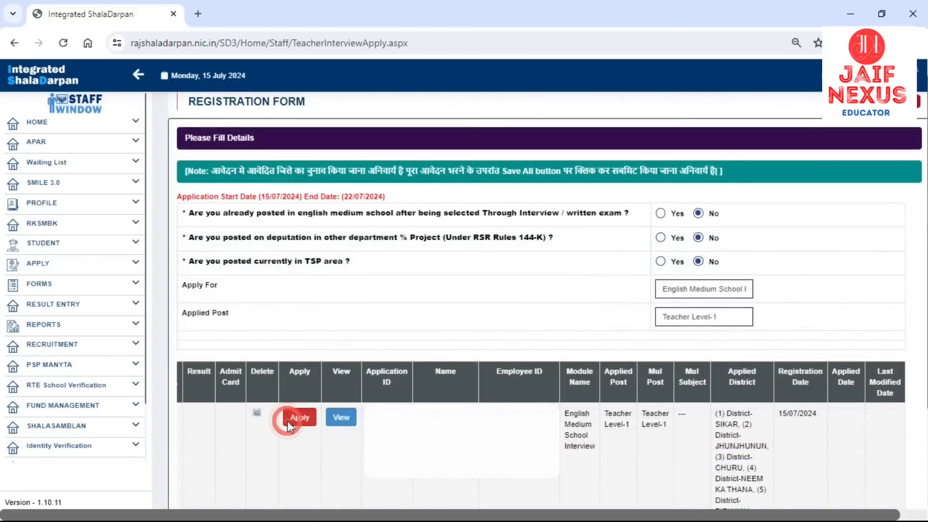
pyautogui.click(289, 420)
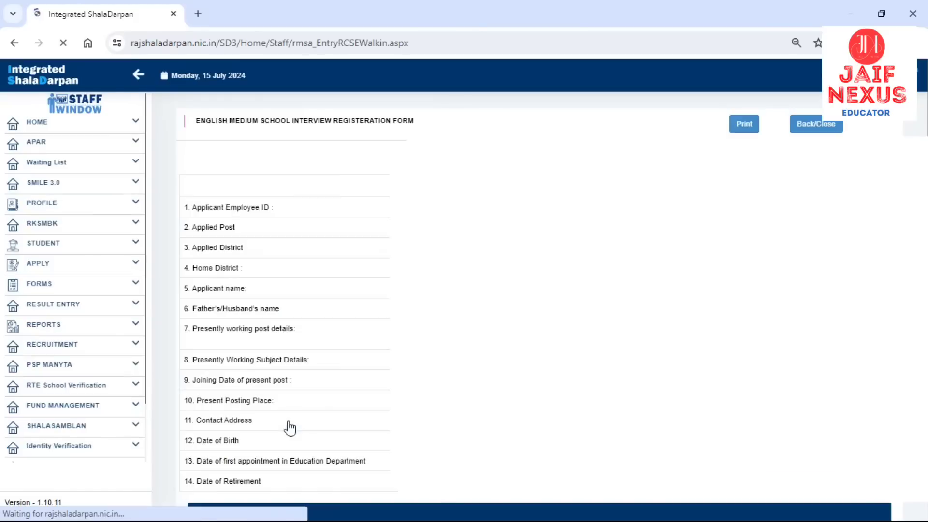
# In the Academic Qualifications section, enter 2004, ALL and 66 as the Secondary year of passing, subjects and percentage
pyautogui.scroll(-7, 377, 396)
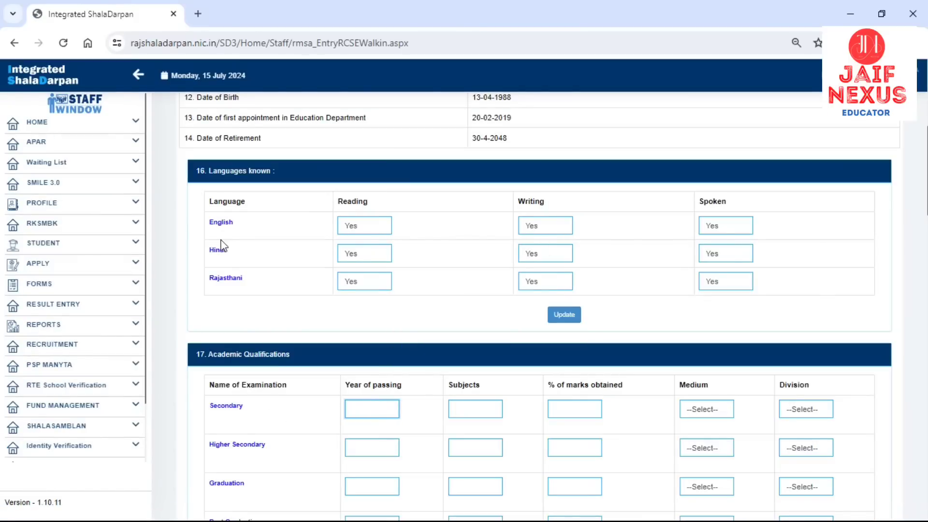
pyautogui.click(231, 225)
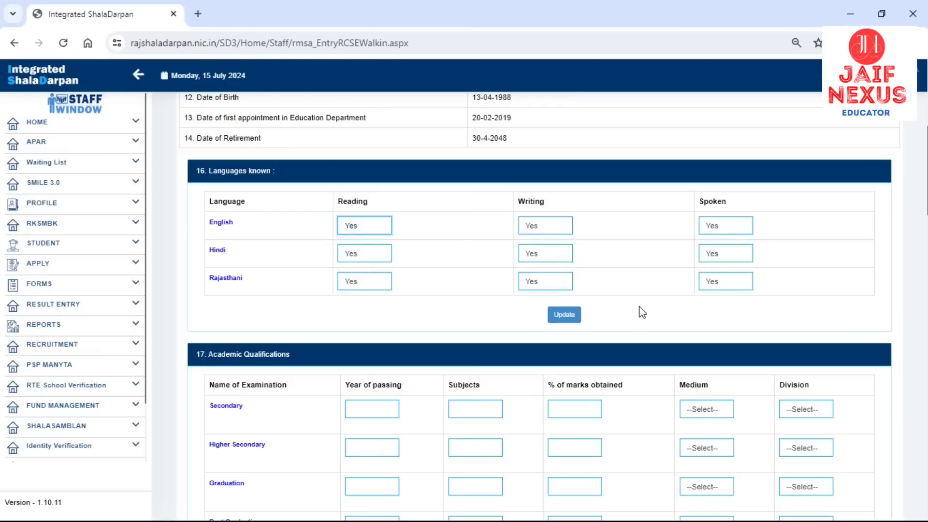
pyautogui.scroll(-4, 605, 323)
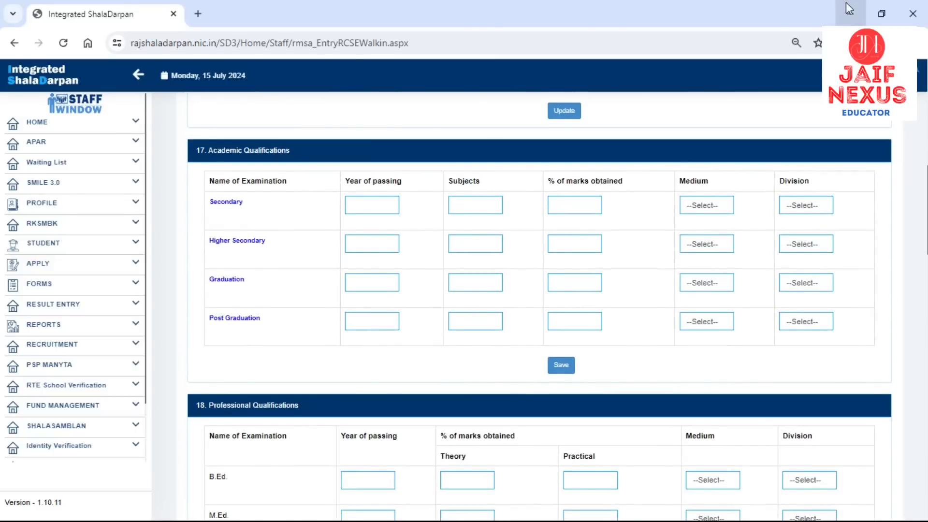
pyautogui.click(376, 205)
pyautogui.write('2004')
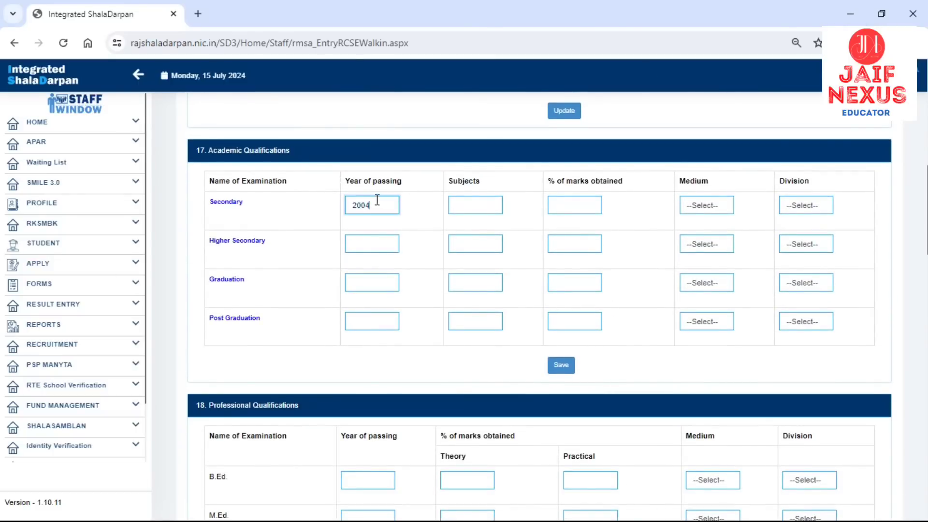
pyautogui.press('Tab')
pyautogui.write('ALL')
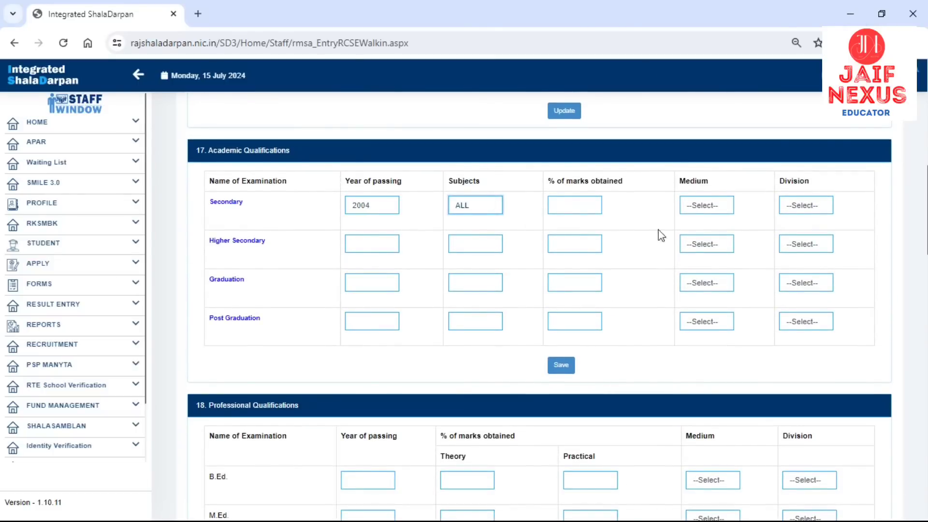
pyautogui.click(578, 201)
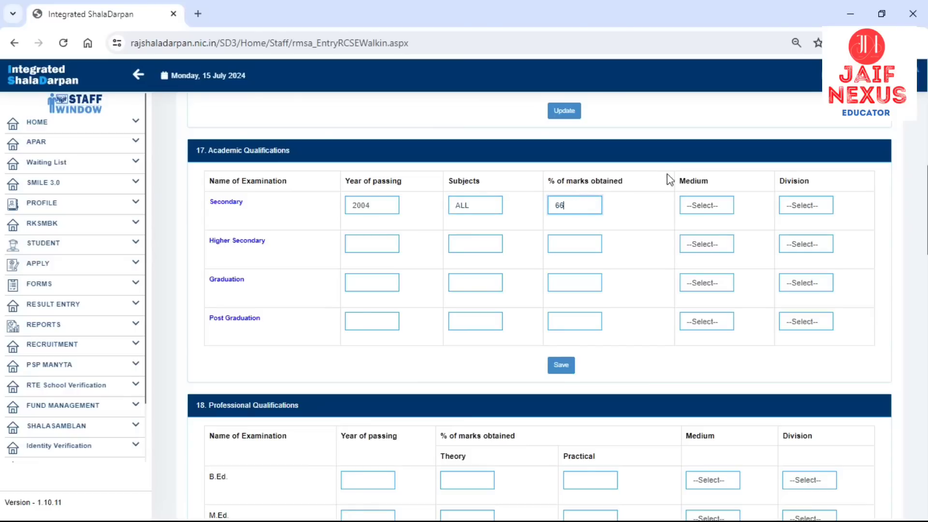
pyautogui.write('66')
# Set the Secondary examination's medium to Hindi and its division to I
pyautogui.click(662, 192)
pyautogui.click(709, 205)
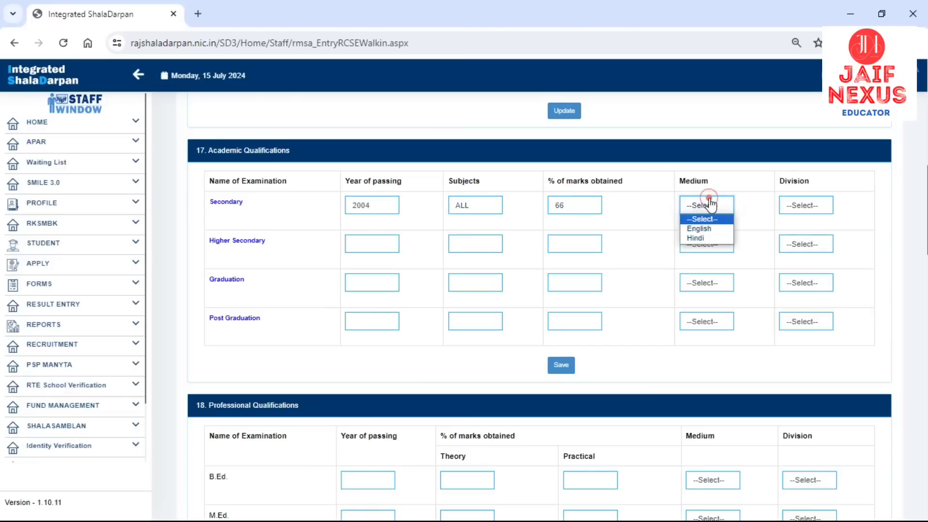
pyautogui.click(701, 238)
pyautogui.click(806, 207)
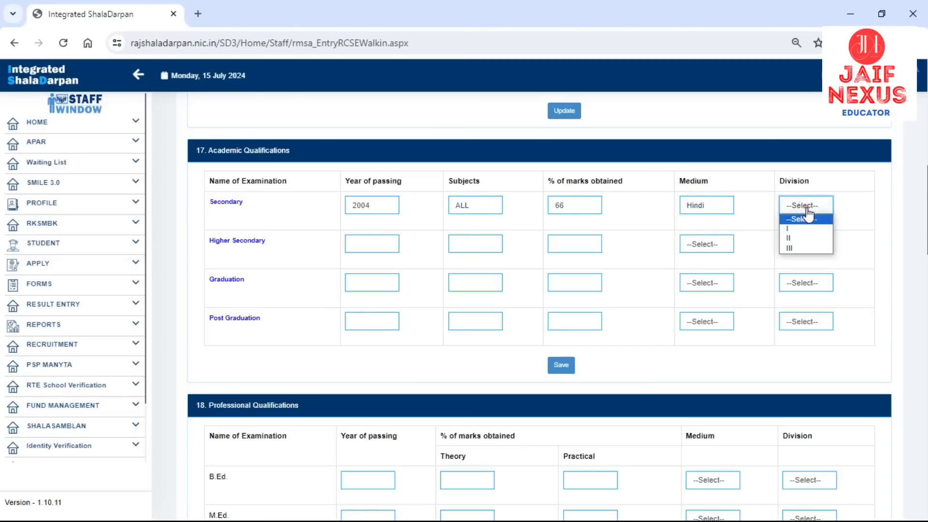
pyautogui.click(797, 229)
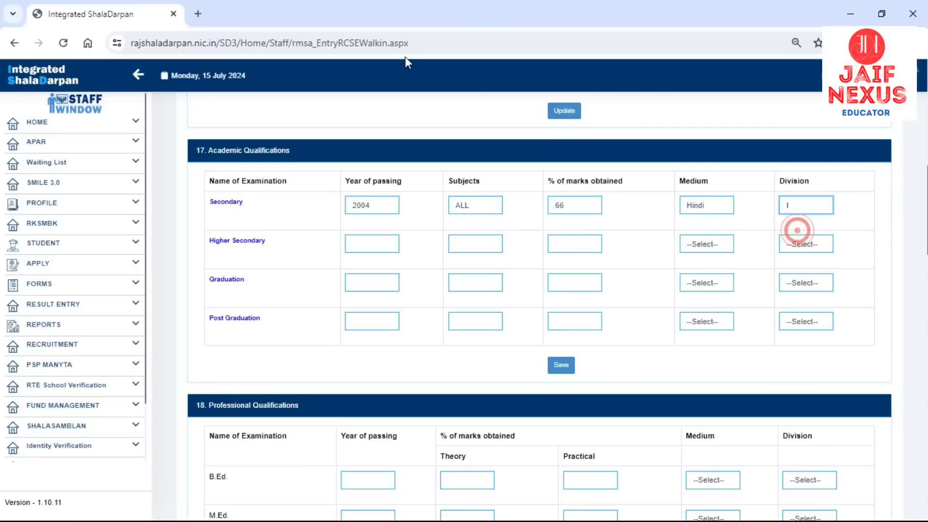
# Complete Higher Secondary with 2006, its subjects, 72, Hindi, division I, and Graduation with 2023, its subjects, 65, Hindi, division I
pyautogui.click(384, 240)
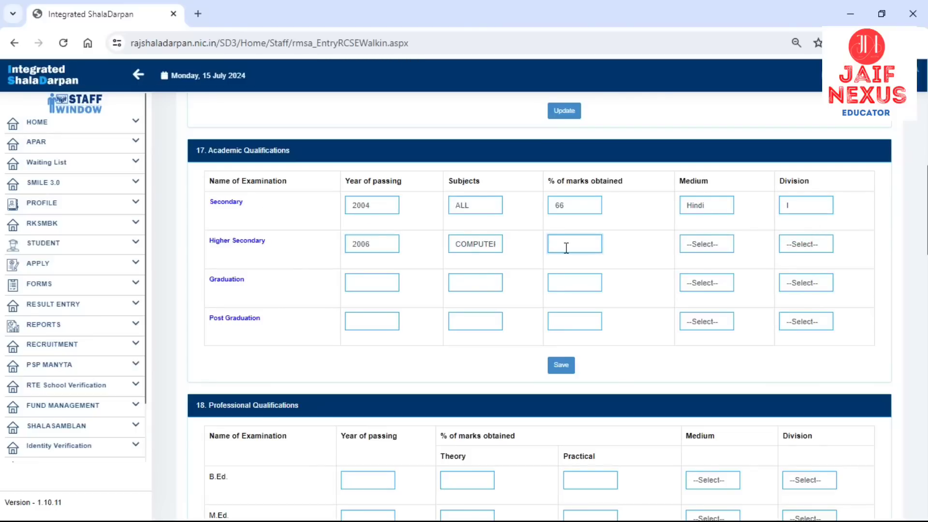
pyautogui.write('72')
pyautogui.click(362, 283)
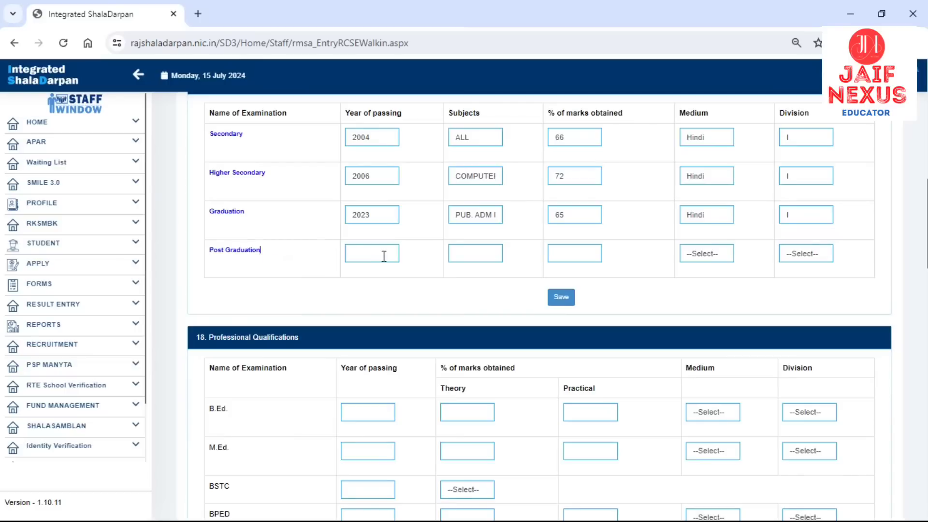
# Save the academic qualifications with the Post Graduation row left blank
pyautogui.click(383, 255)
pyautogui.scroll(-1, 384, 254)
pyautogui.click(556, 234)
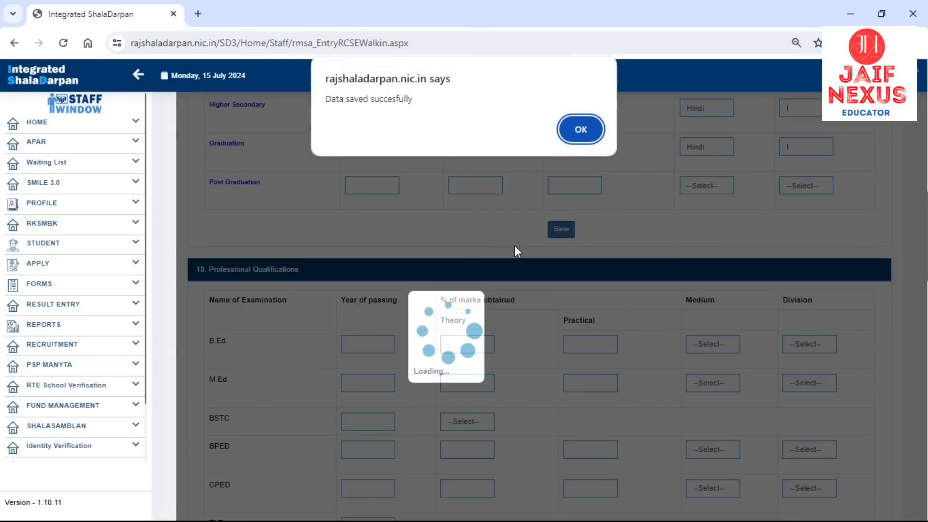
pyautogui.click(571, 129)
# In Professional Qualifications, enter 2009 as the BSTC year of passing and choose its result, leaving B.Ed. and M.Ed. blank
pyautogui.scroll(-3, 568, 261)
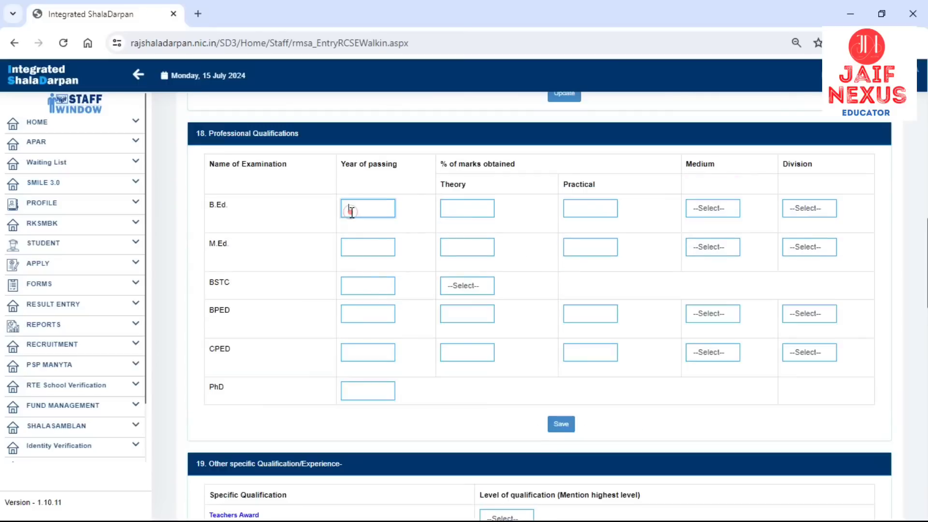
pyautogui.click(352, 212)
pyautogui.click(369, 247)
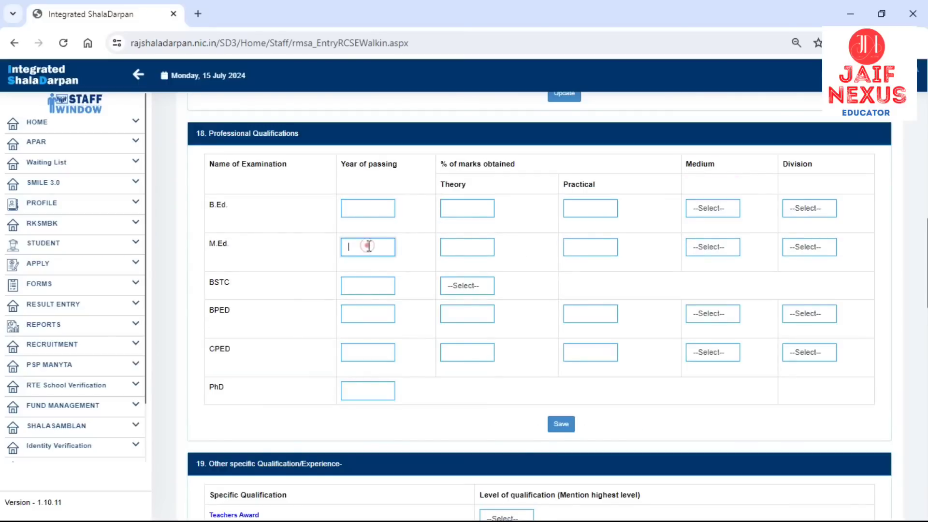
pyautogui.click(352, 287)
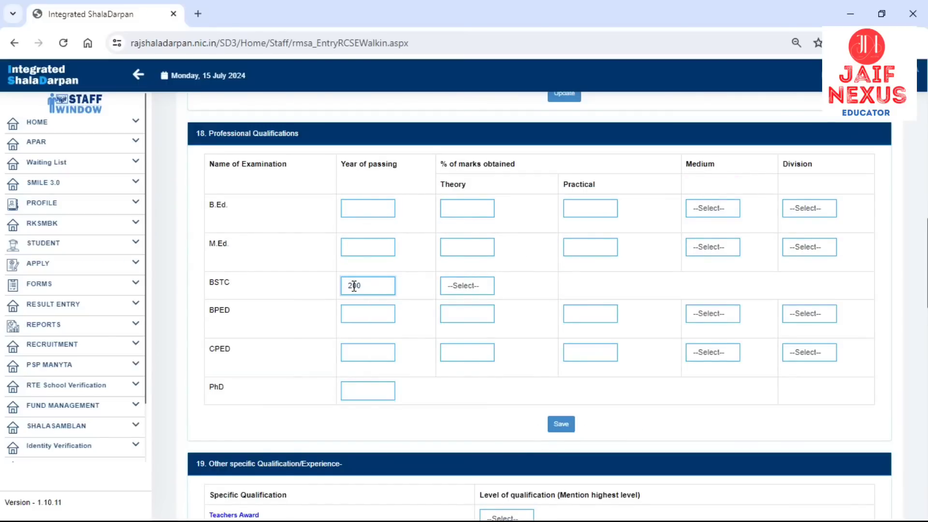
pyautogui.click(449, 290)
pyautogui.click(449, 312)
pyautogui.click(458, 286)
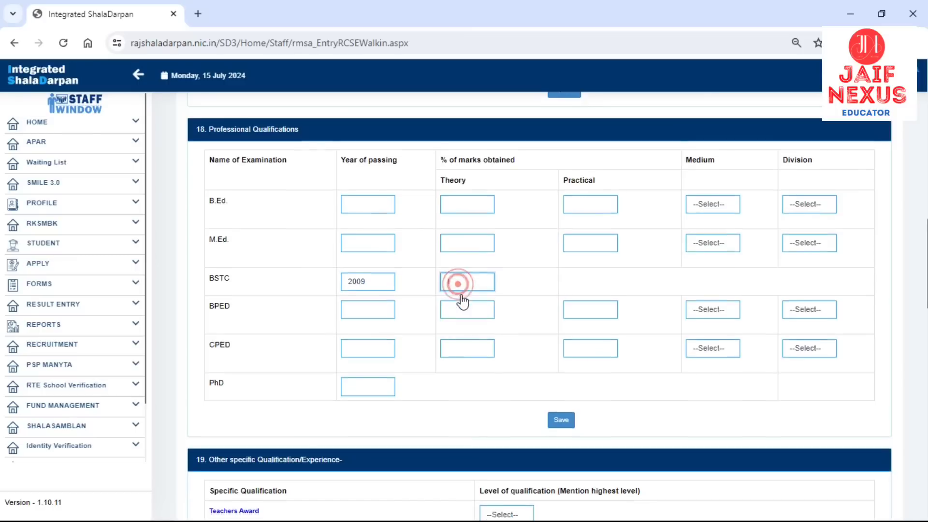
# Save the professional qualifications
pyautogui.scroll(-3, 508, 295)
pyautogui.click(560, 289)
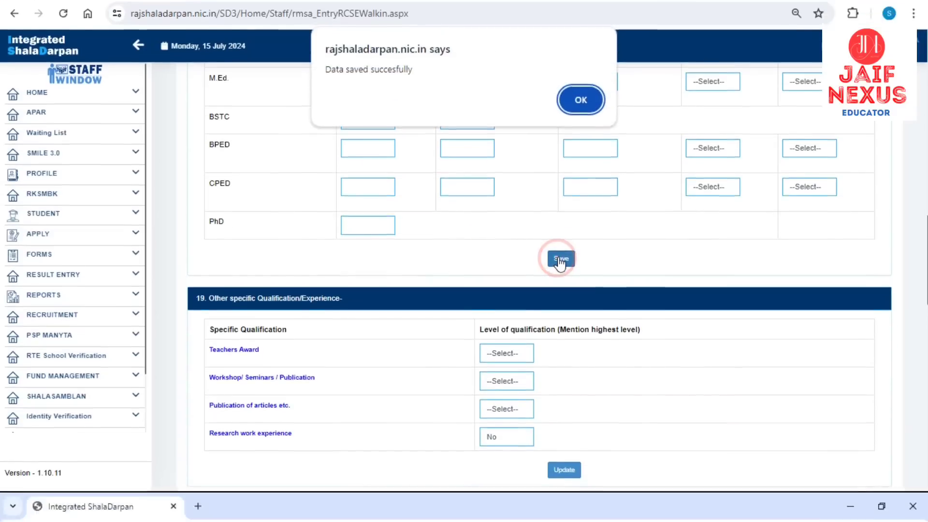
pyautogui.press('Return')
# Check the levels offered for Teachers Award, Workshop/Seminars/Publication and Publication of articles, leaving all three unselected
pyautogui.scroll(-4, 532, 236)
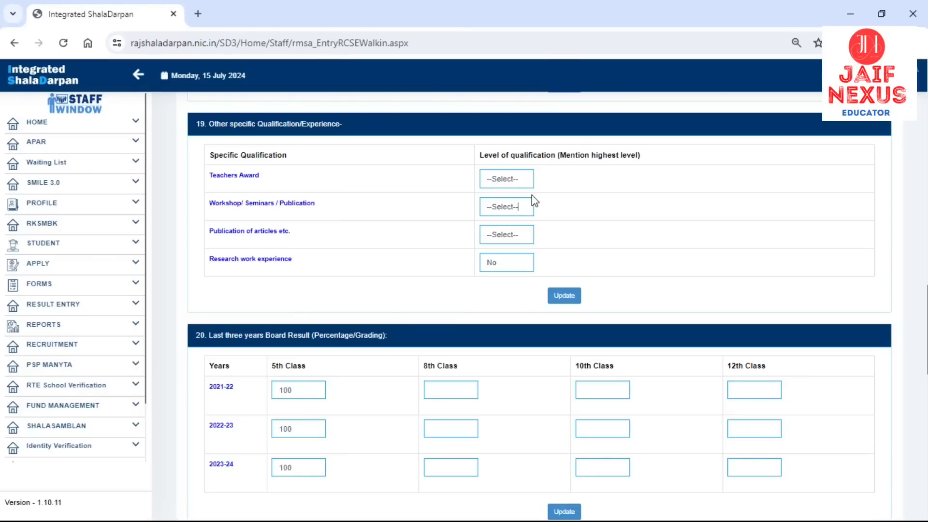
pyautogui.click(508, 181)
pyautogui.click(628, 189)
pyautogui.click(507, 213)
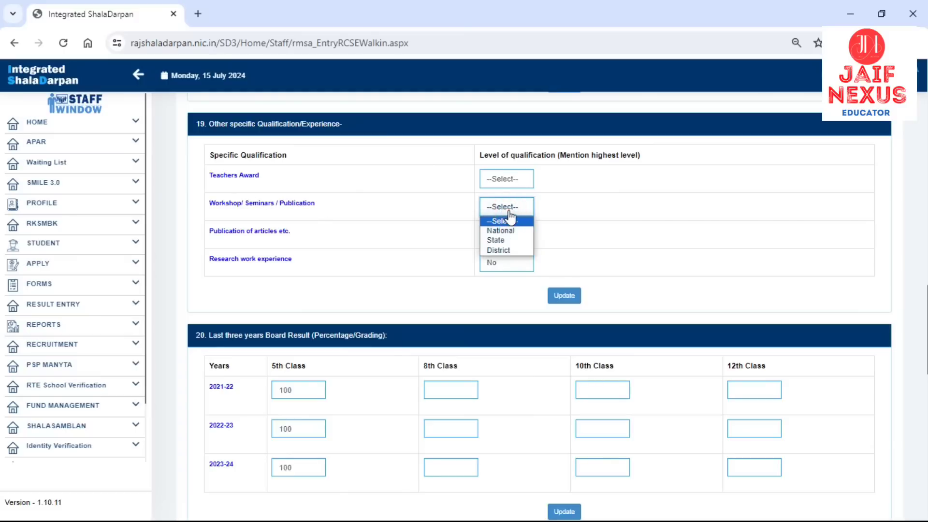
pyautogui.click(553, 206)
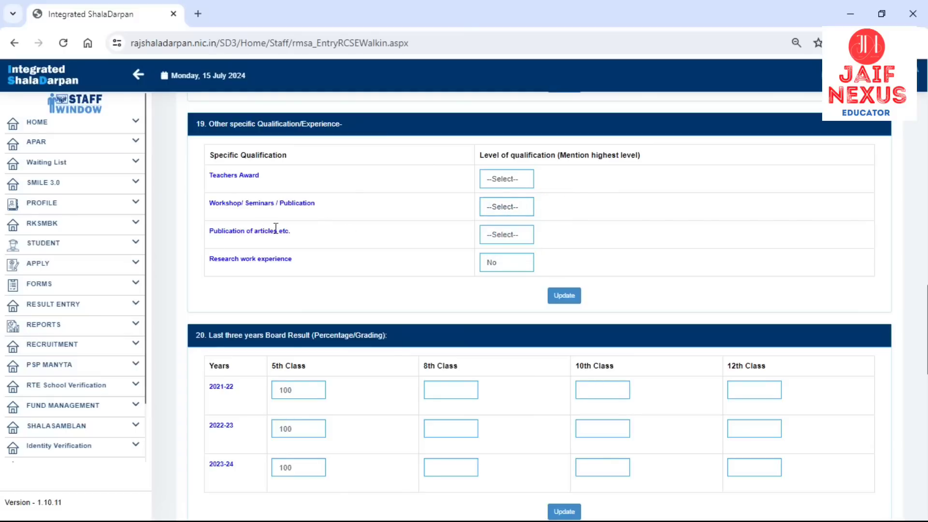
pyautogui.click(505, 235)
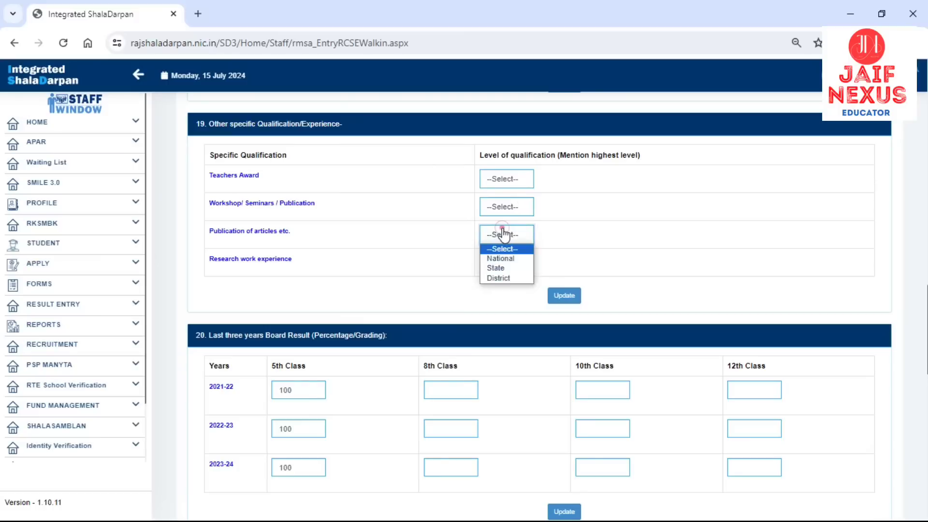
pyautogui.click(597, 230)
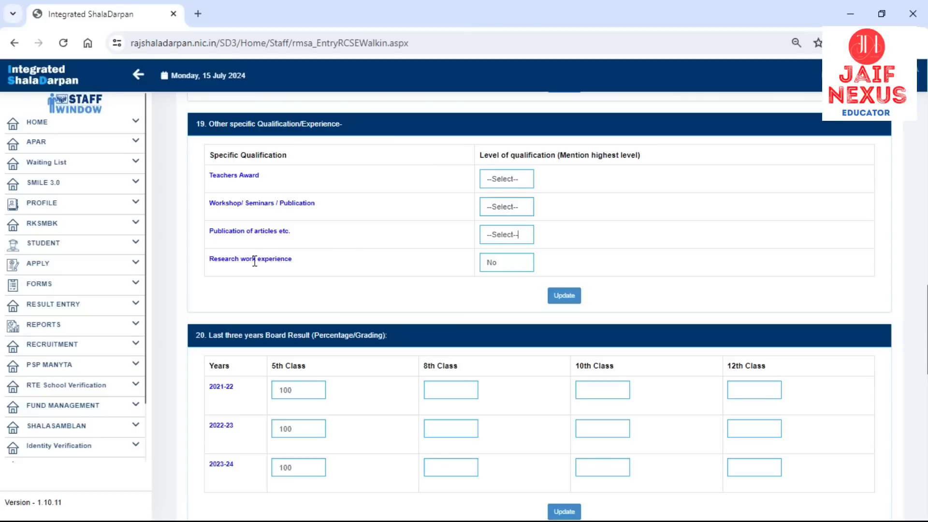
# Keep Research work experience at No and update the other specific qualifications
pyautogui.click(498, 262)
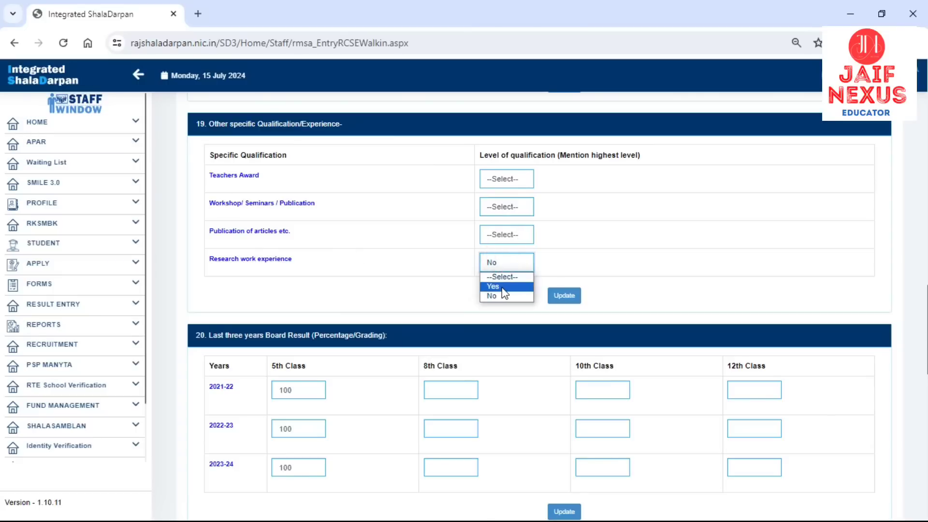
pyautogui.click(566, 296)
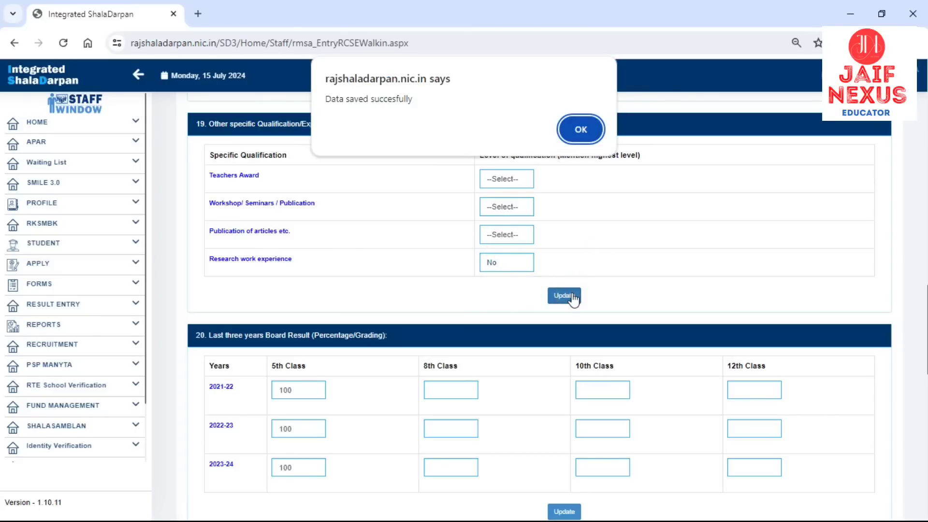
pyautogui.click(579, 142)
# Enter 100 as the 2021-22 board result for 5th Class and update the last three years' results
pyautogui.scroll(-4, 579, 145)
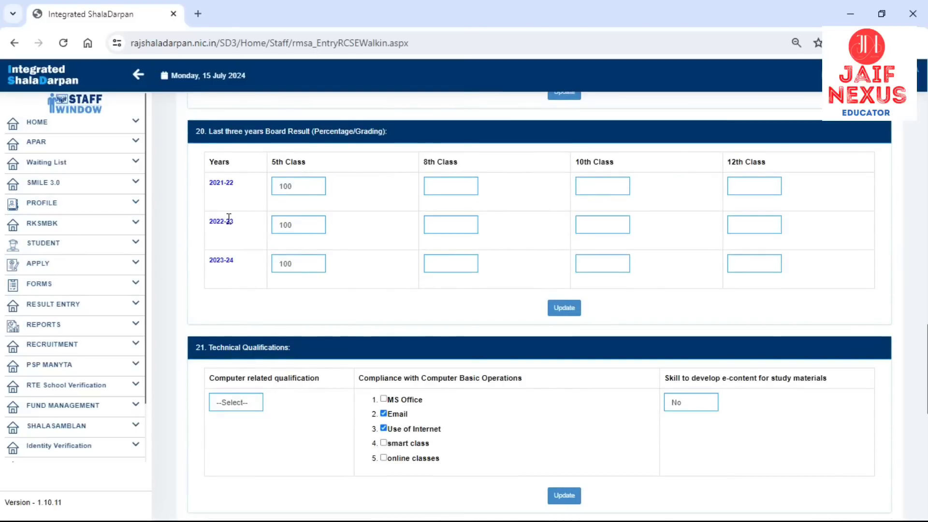
pyautogui.click(308, 184)
pyautogui.press('BackSpace')
pyautogui.press('BackSpace')
pyautogui.write('100')
pyautogui.click(564, 308)
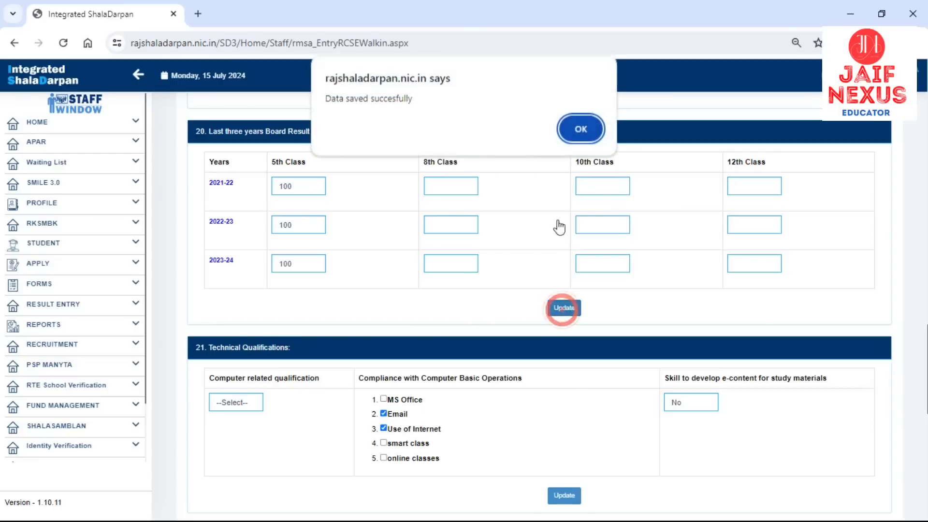
pyautogui.click(585, 129)
# Set the computer related qualification to RSCIT and the skill to develop e-content to Yes
pyautogui.scroll(-4, 287, 186)
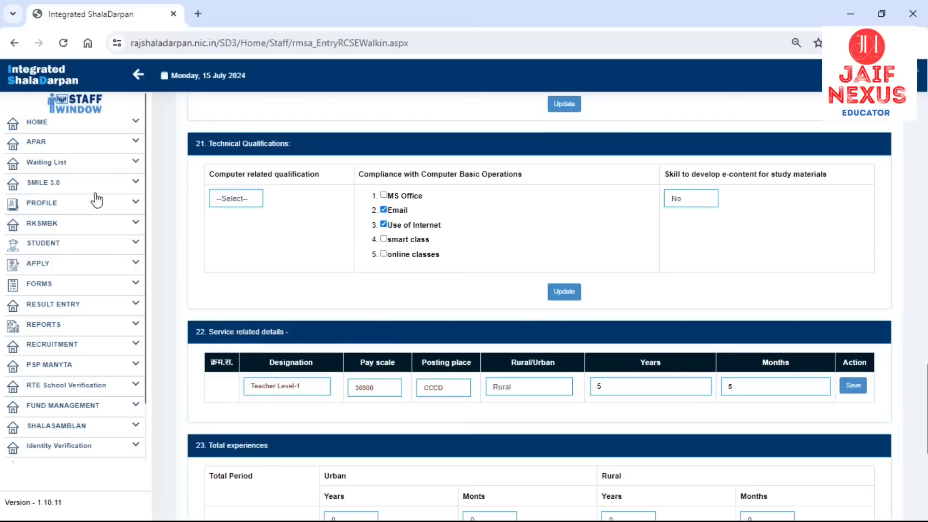
pyautogui.click(235, 199)
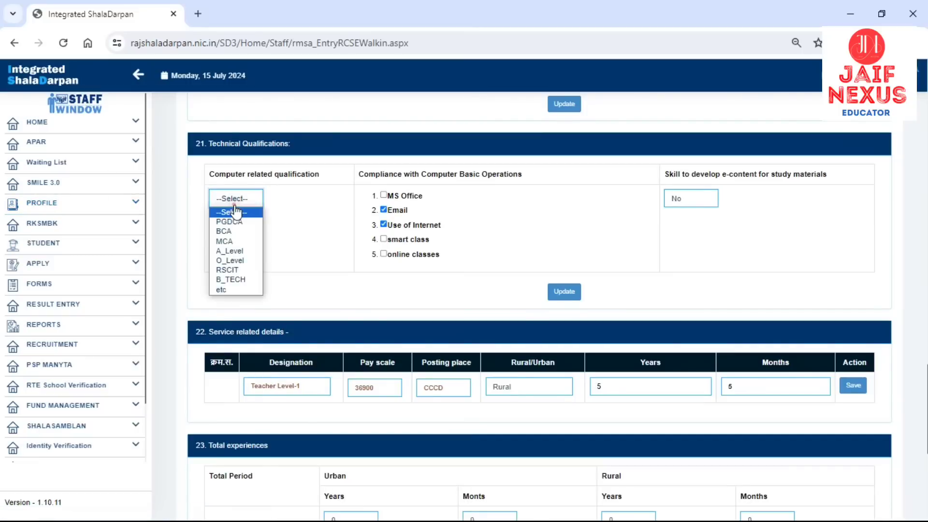
pyautogui.click(242, 273)
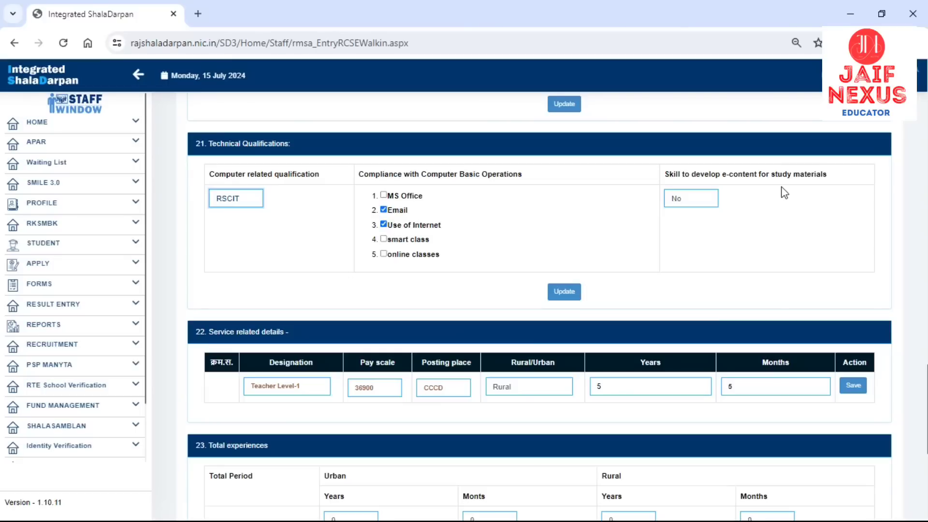
pyautogui.click(679, 199)
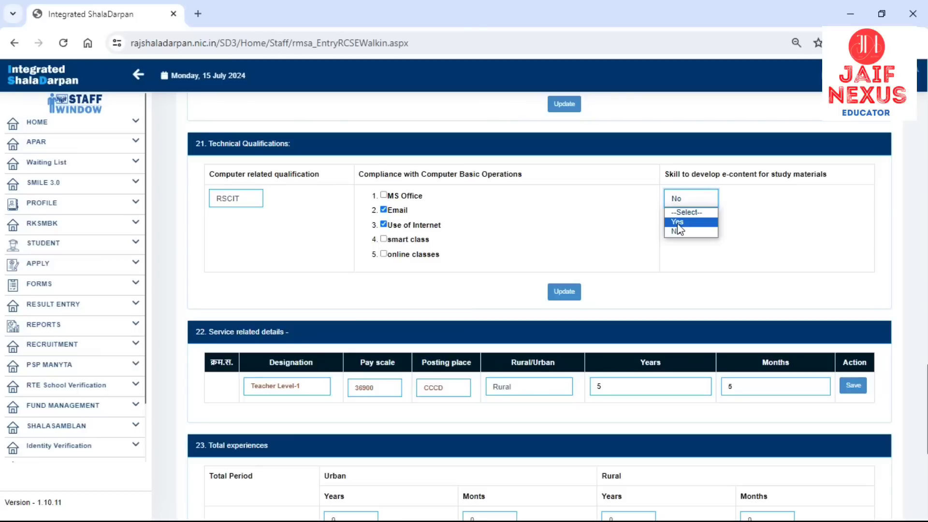
pyautogui.click(678, 223)
# In the service related details, select Teacher Level-1 as designation, with pay scale 0000 and posting place BARMER
pyautogui.scroll(-4, 569, 247)
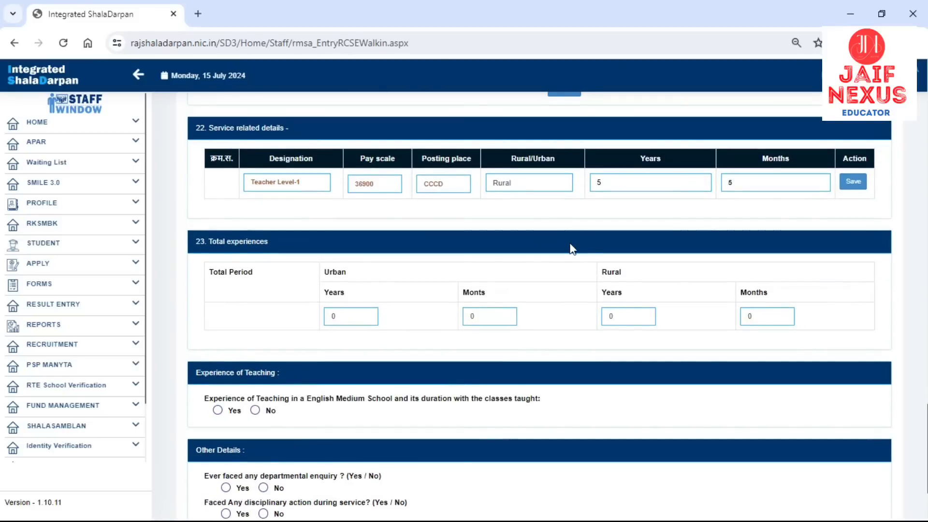
pyautogui.click(287, 182)
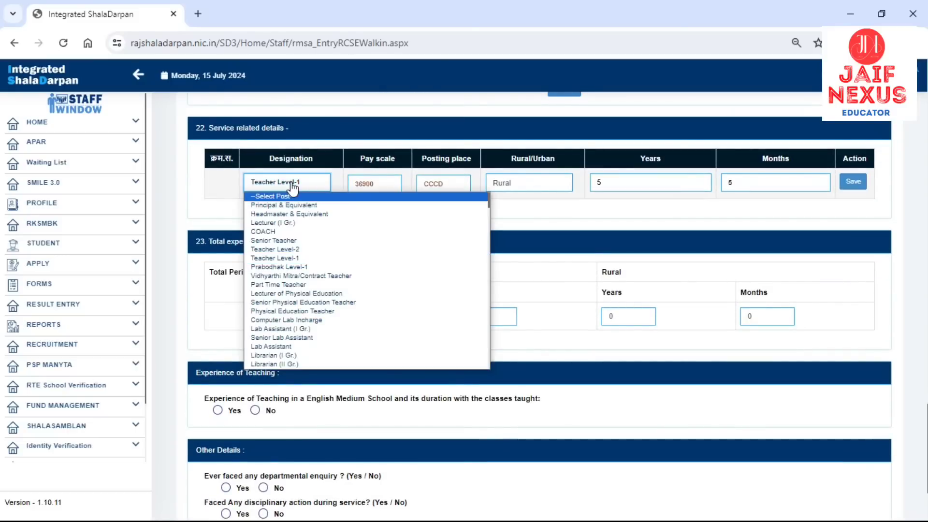
pyautogui.click(289, 259)
pyautogui.doubleClick(379, 182)
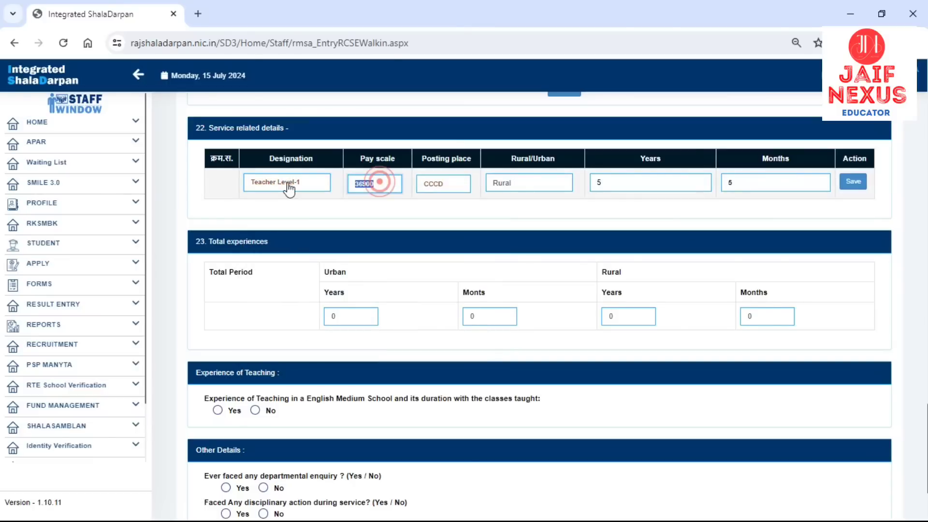
pyautogui.write('00')
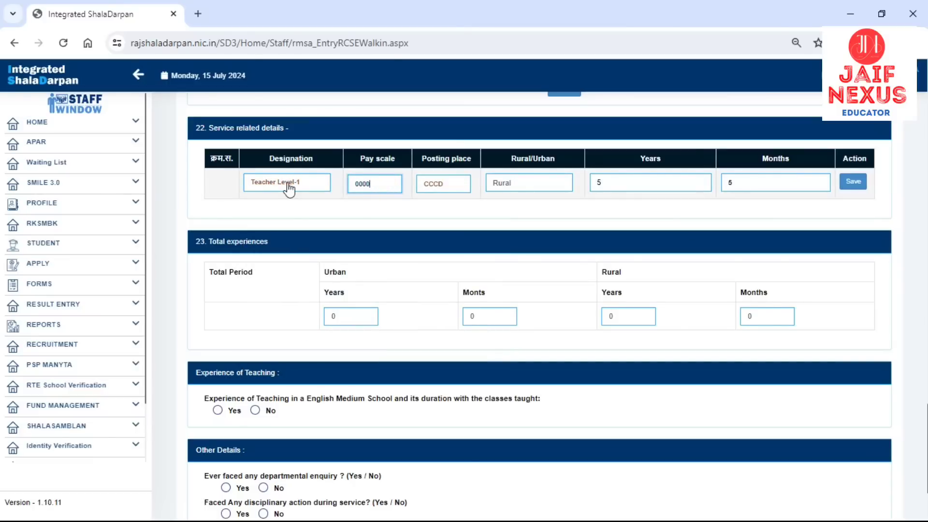
pyautogui.doubleClick(438, 185)
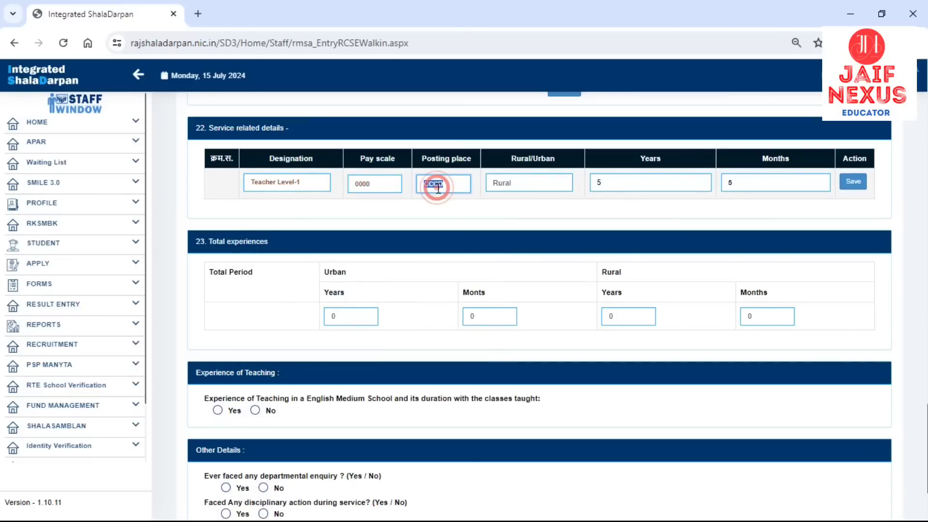
pyautogui.write('BARMER')
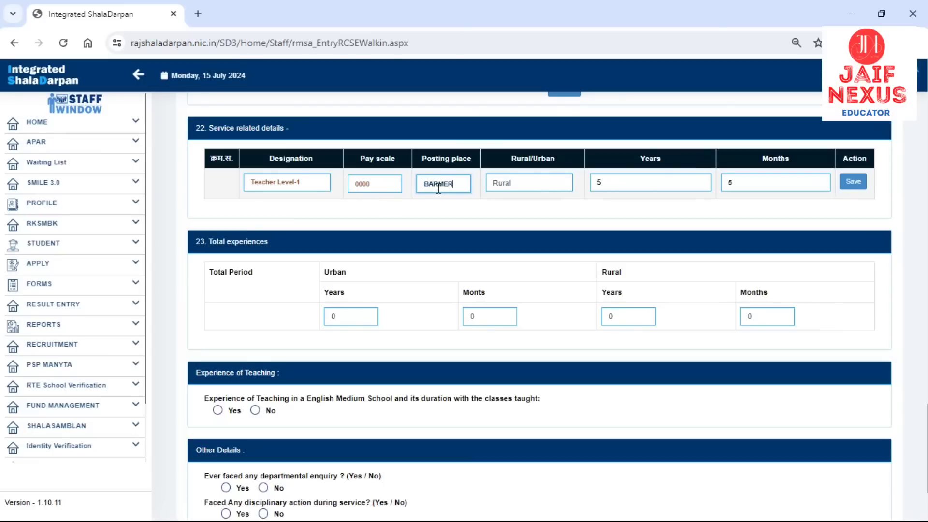
# Keep the posting area as Rural and save the service record, leaving the next row's designation unselected
pyautogui.click(527, 182)
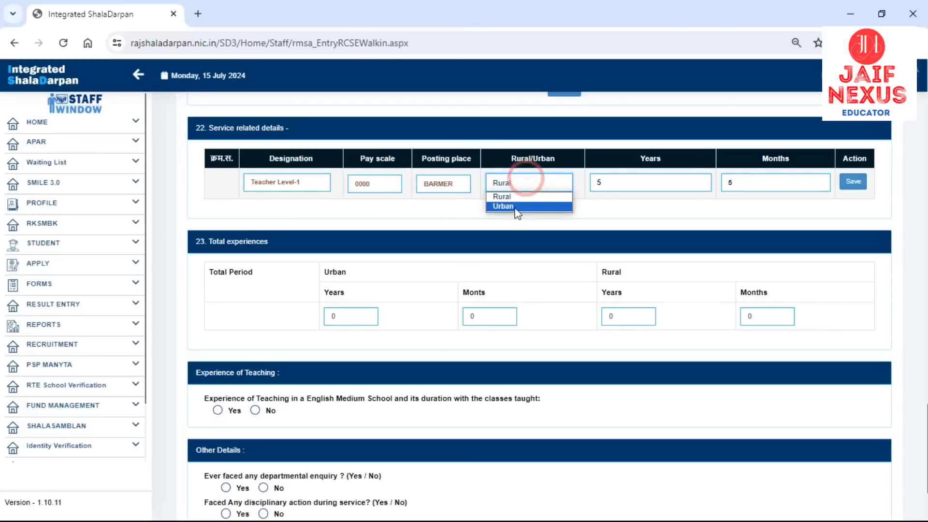
pyautogui.click(528, 196)
pyautogui.click(534, 182)
pyautogui.click(520, 199)
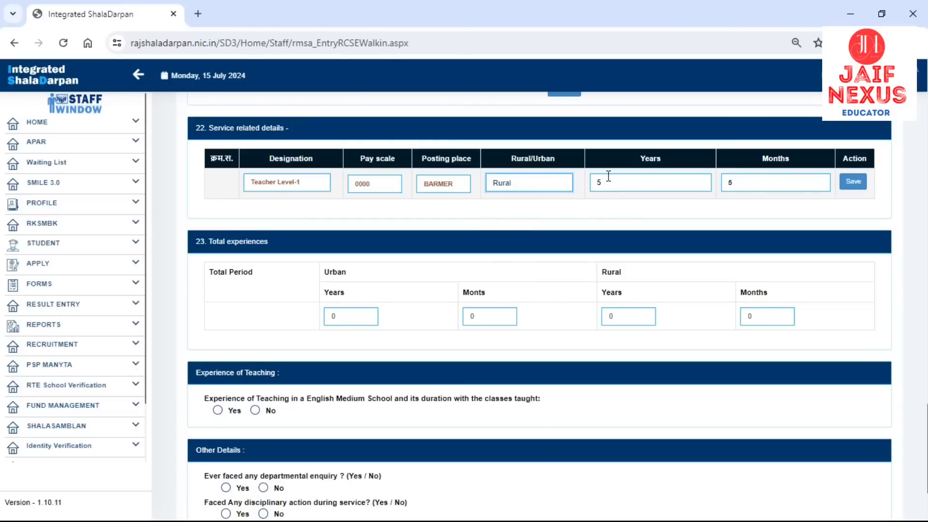
pyautogui.click(652, 180)
pyautogui.click(758, 189)
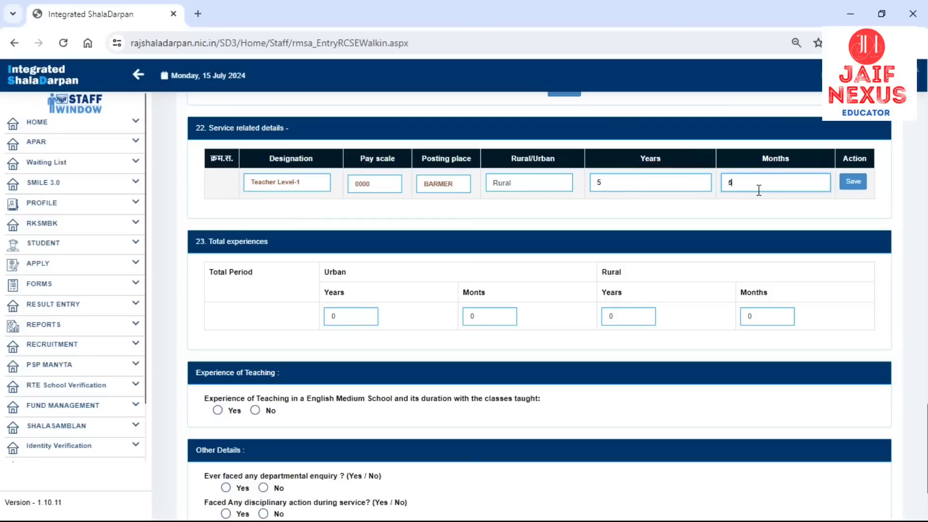
pyautogui.click(856, 186)
pyautogui.click(580, 129)
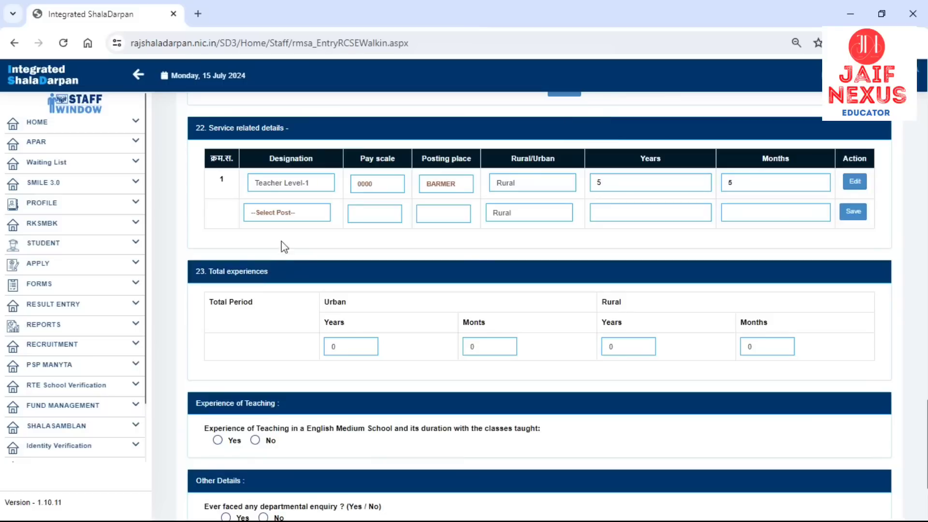
pyautogui.click(280, 212)
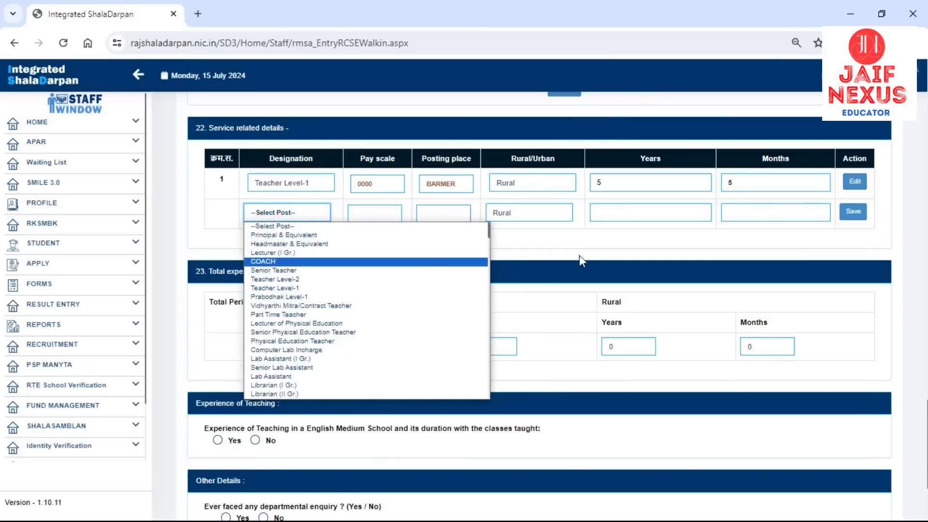
pyautogui.click(715, 230)
# Enter 5 years and 5 months as the total rural experience
pyautogui.scroll(-1, 348, 248)
pyautogui.scroll(-3, 346, 244)
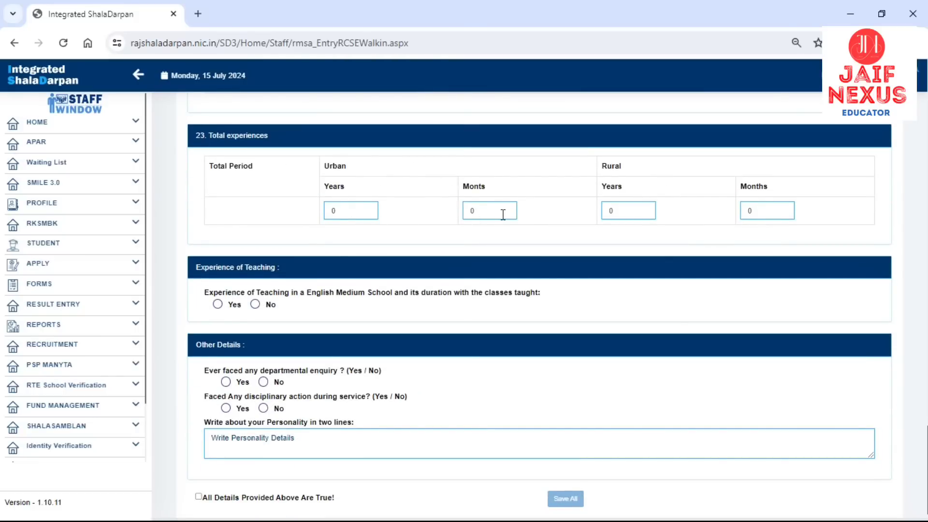
pyautogui.click(635, 212)
pyautogui.write('5')
pyautogui.click(765, 213)
pyautogui.write('5')
pyautogui.scroll(-2, 721, 230)
pyautogui.scroll(2, 540, 248)
pyautogui.scroll(-1, 400, 277)
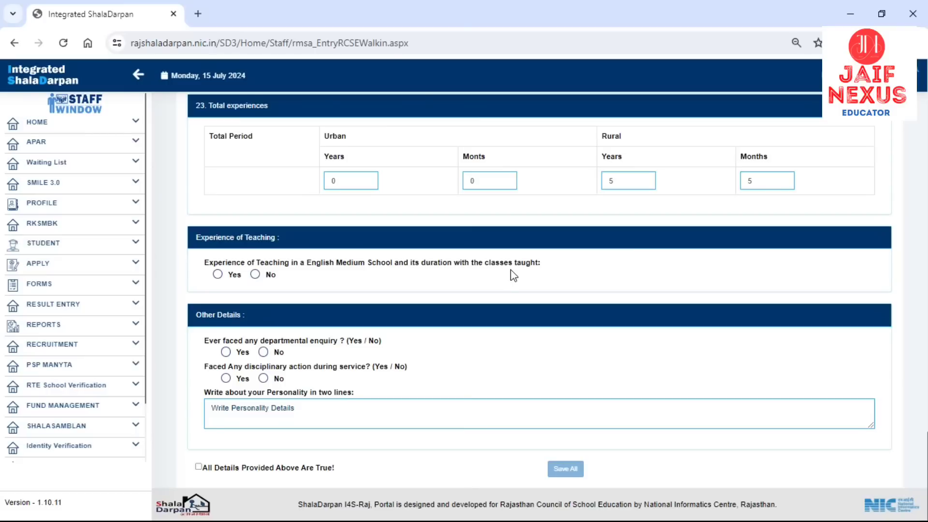
# Answer No to English medium teaching experience, departmental enquiry and disciplinary action during service
pyautogui.click(256, 275)
pyautogui.click(263, 352)
pyautogui.click(264, 379)
# Write "WE LOVE CHILDDREN AND ENJOY TEACHING THEM" as the two-line personality description
pyautogui.click(322, 412)
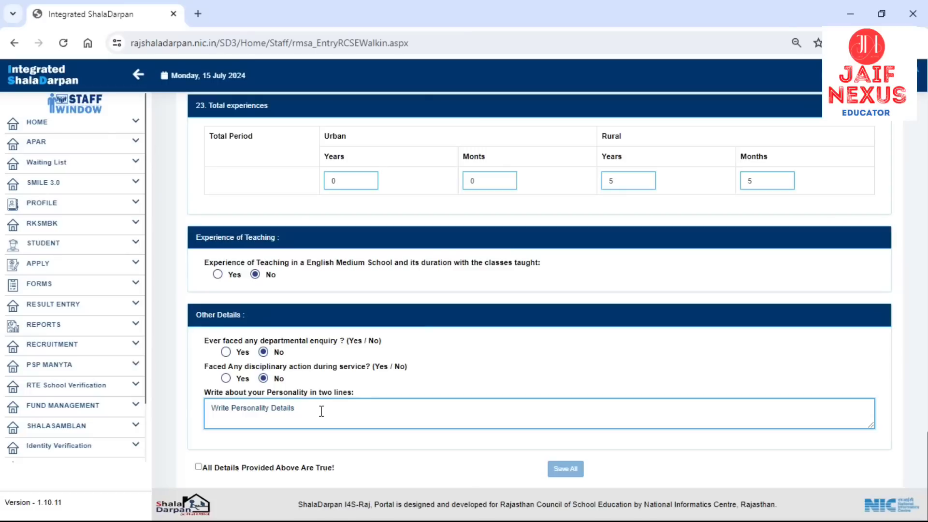
pyautogui.write('WE LOVE CHILDDREN AND ENJOY TEACHI')
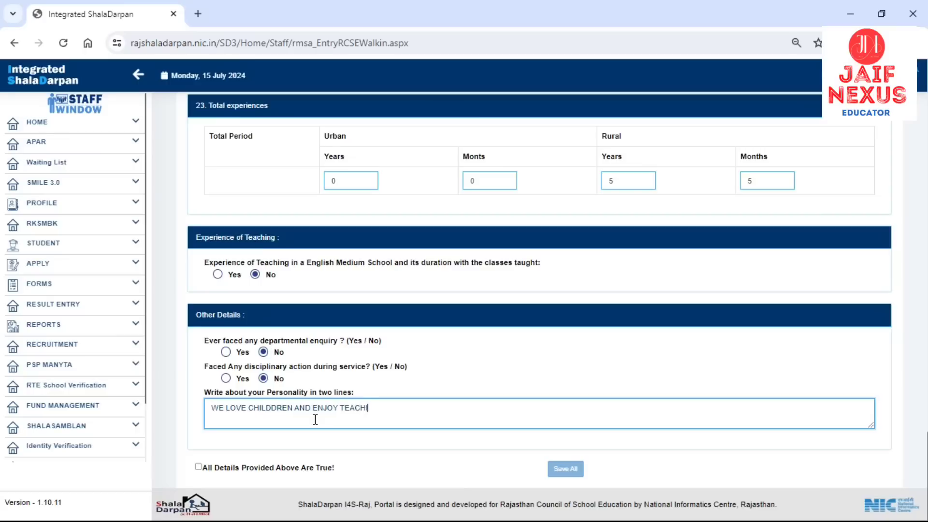
pyautogui.write('NG THEM')
# Declare that all details provided are true and save the whole interview application
pyautogui.click(198, 467)
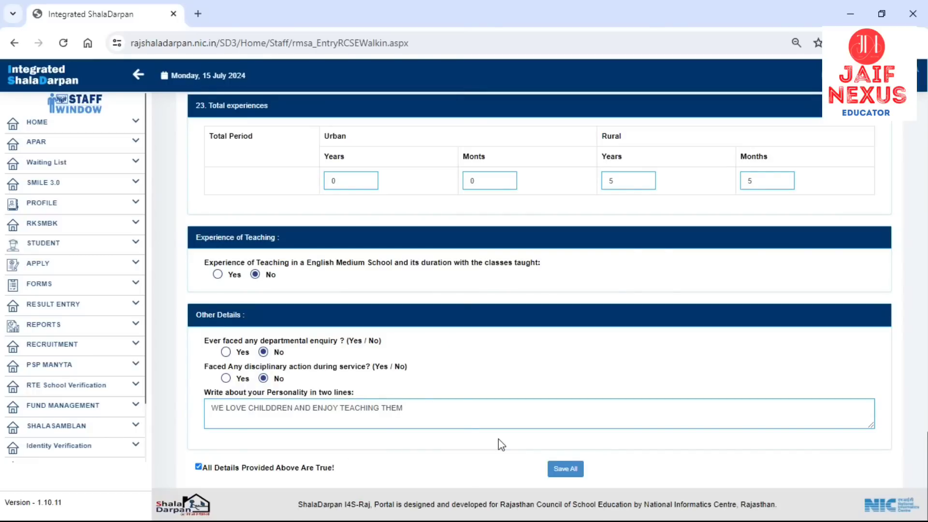
pyautogui.click(573, 472)
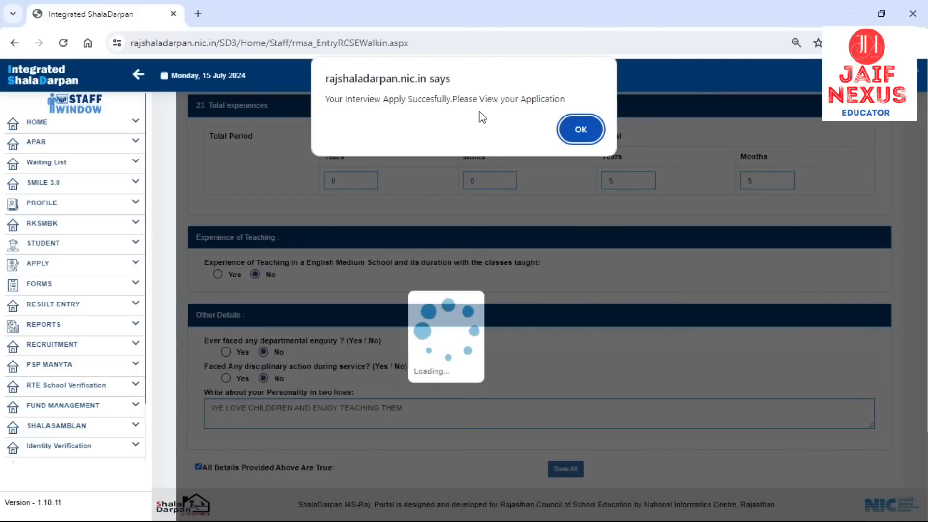
pyautogui.click(582, 130)
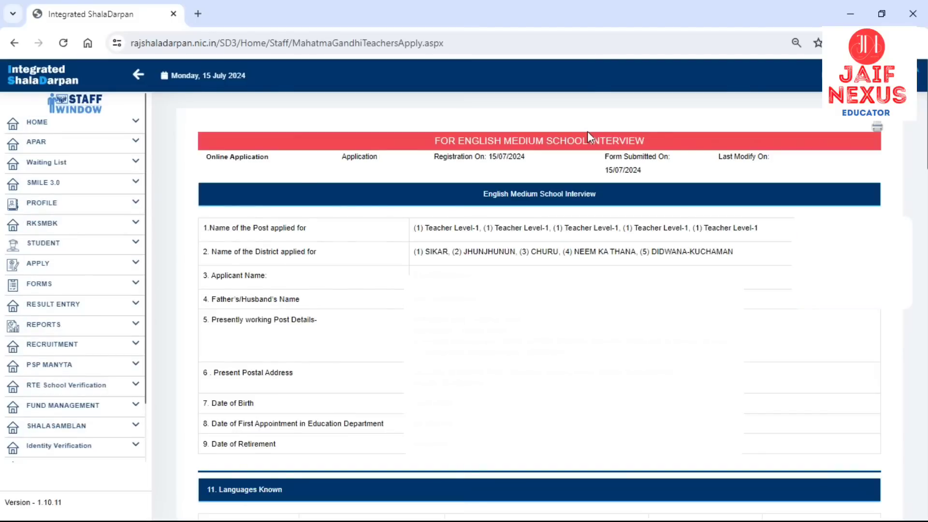
# Delete the Computer Teacher Gd III application for ALWAR from the list of applications
pyautogui.scroll(18, 485, 321)
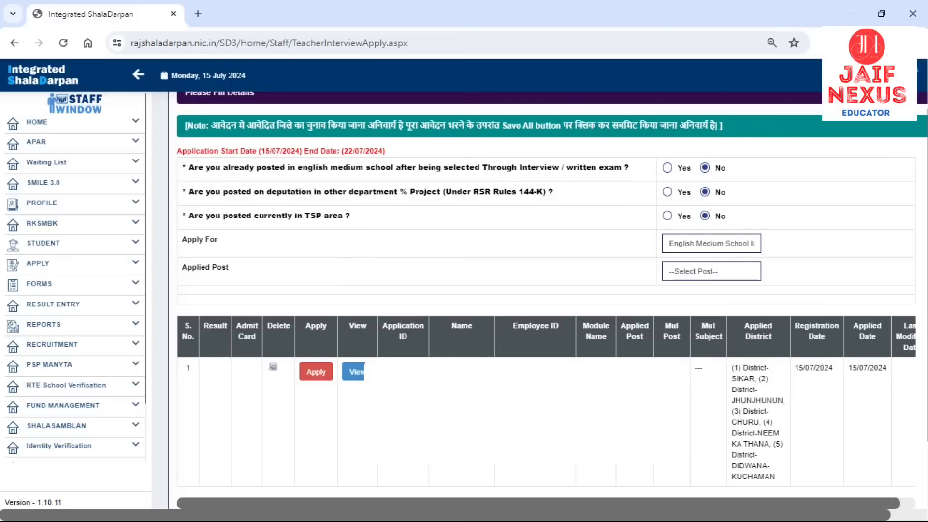
pyautogui.hscroll(1, 863, 336)
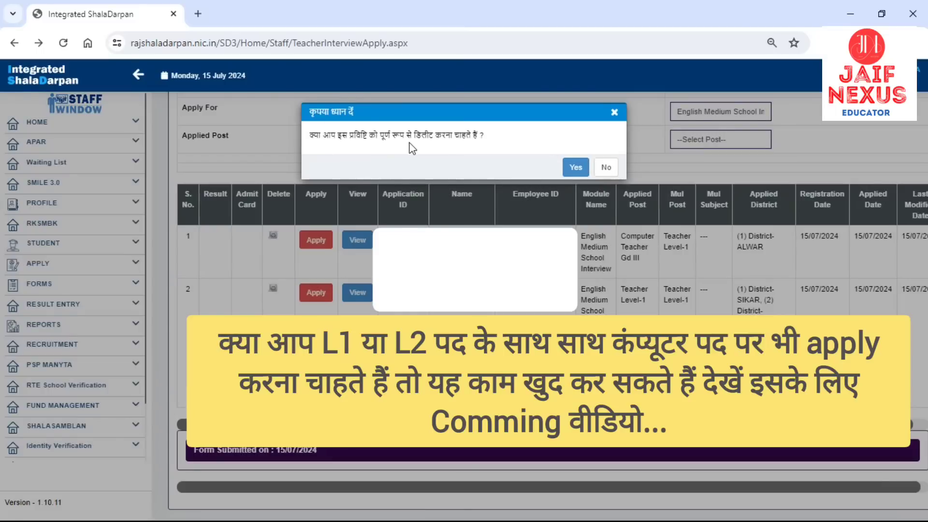
pyautogui.click(582, 166)
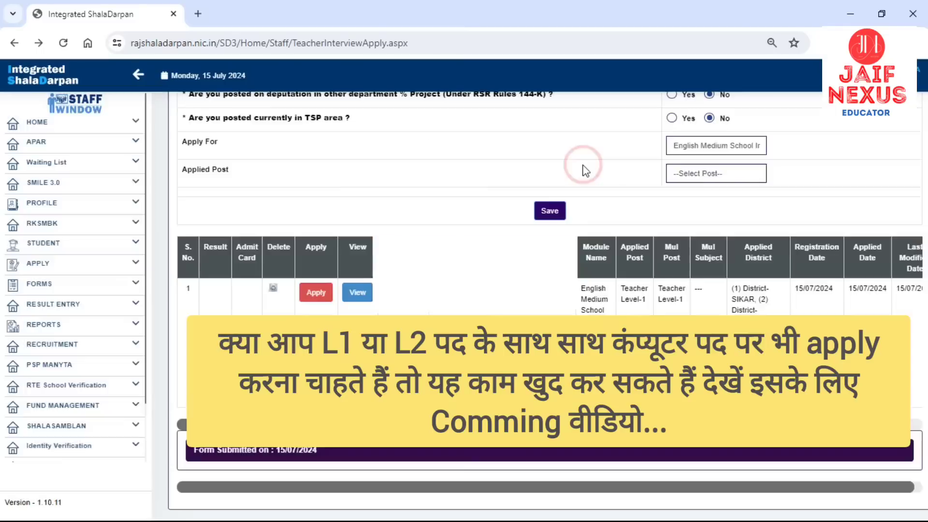
pyautogui.click(681, 162)
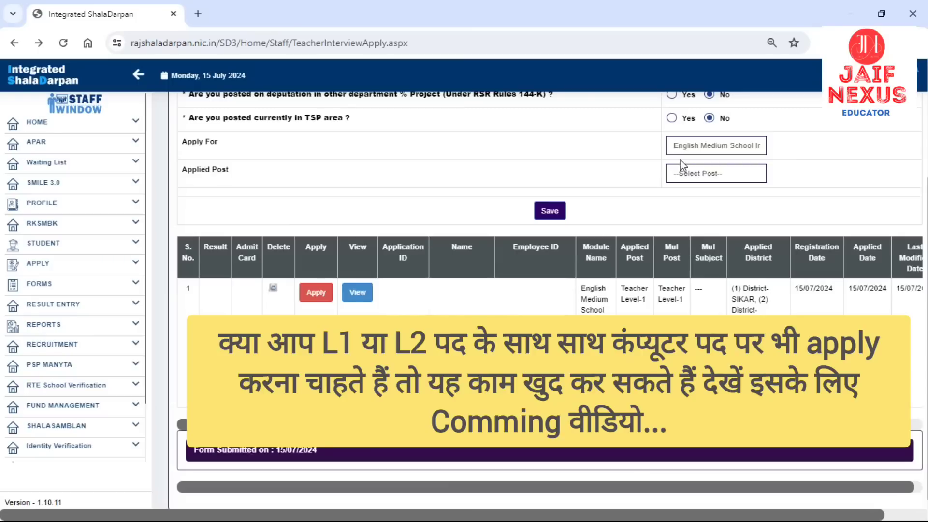